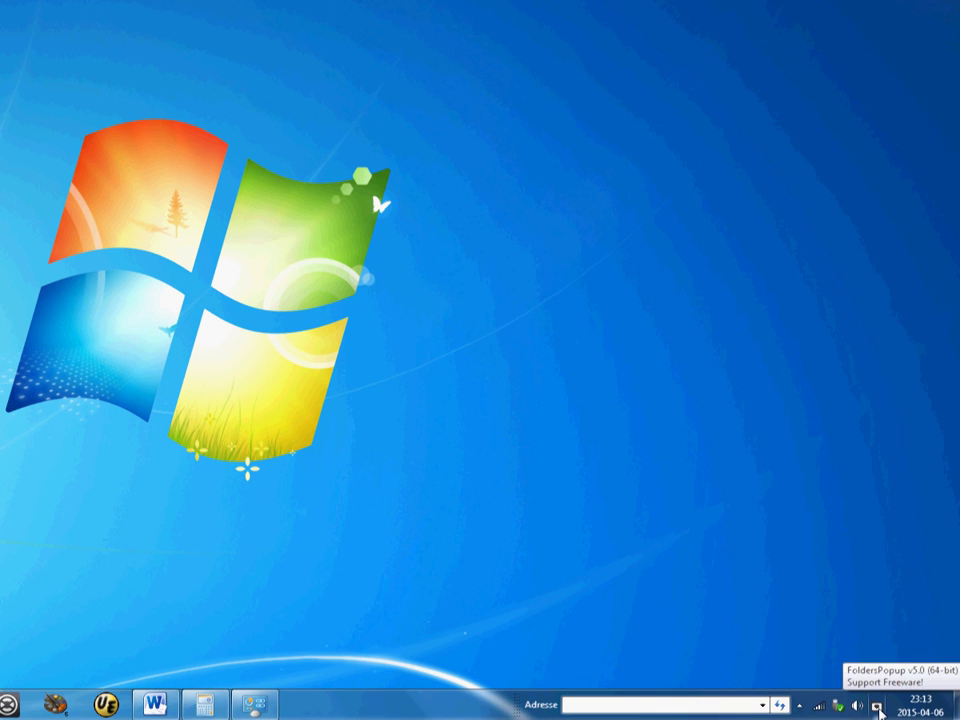
Bring up the FoldersPopup tray menu to reach an Explorer window on the Bibliothèques libraries
right_click(877, 707)
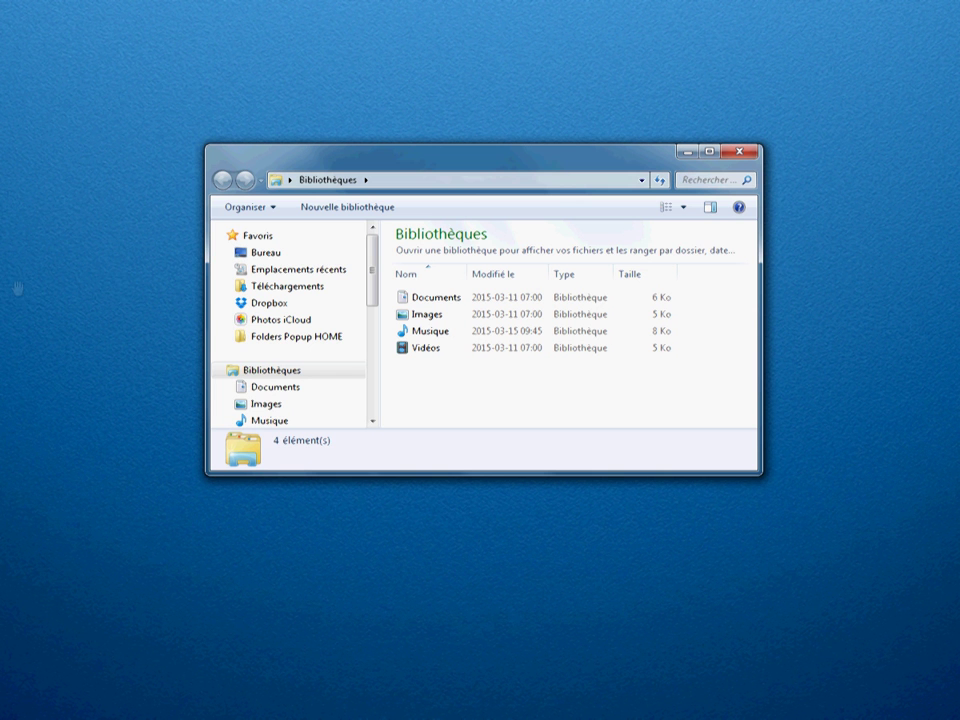
Jump Explorer to C:\Windows through the FoldersPopup menu, then call the menu up again
middle_click(505, 237)
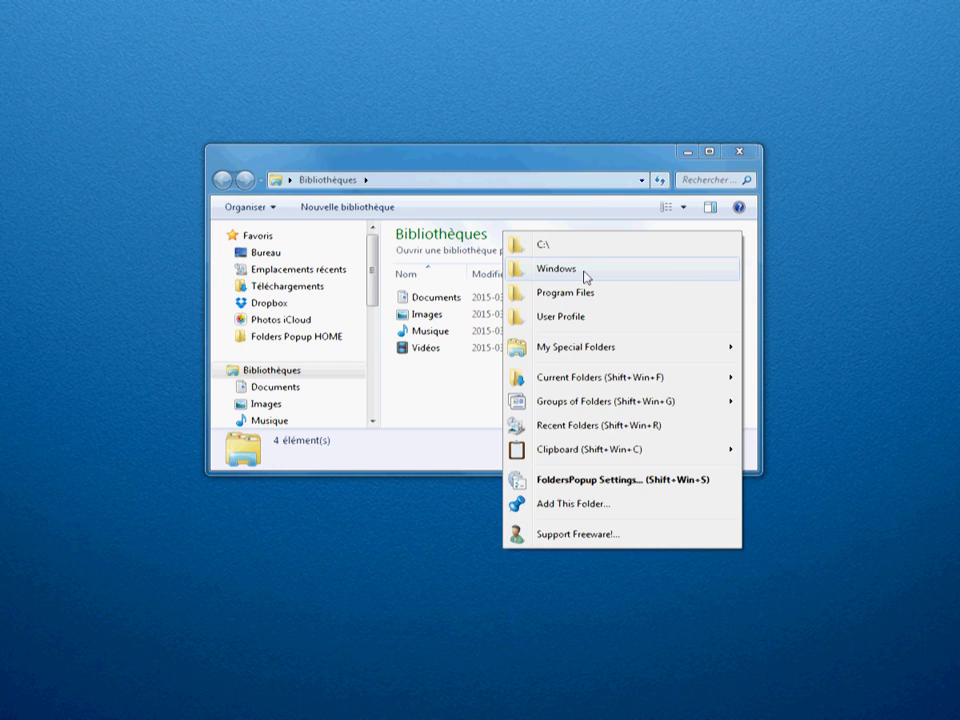
click(586, 277)
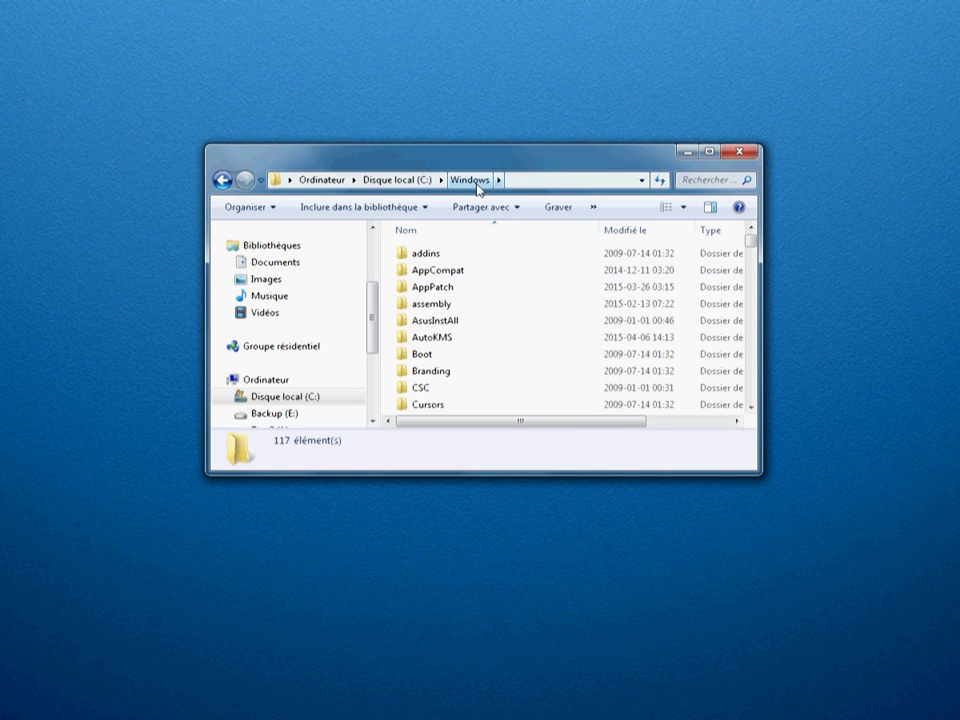
middle_click(480, 246)
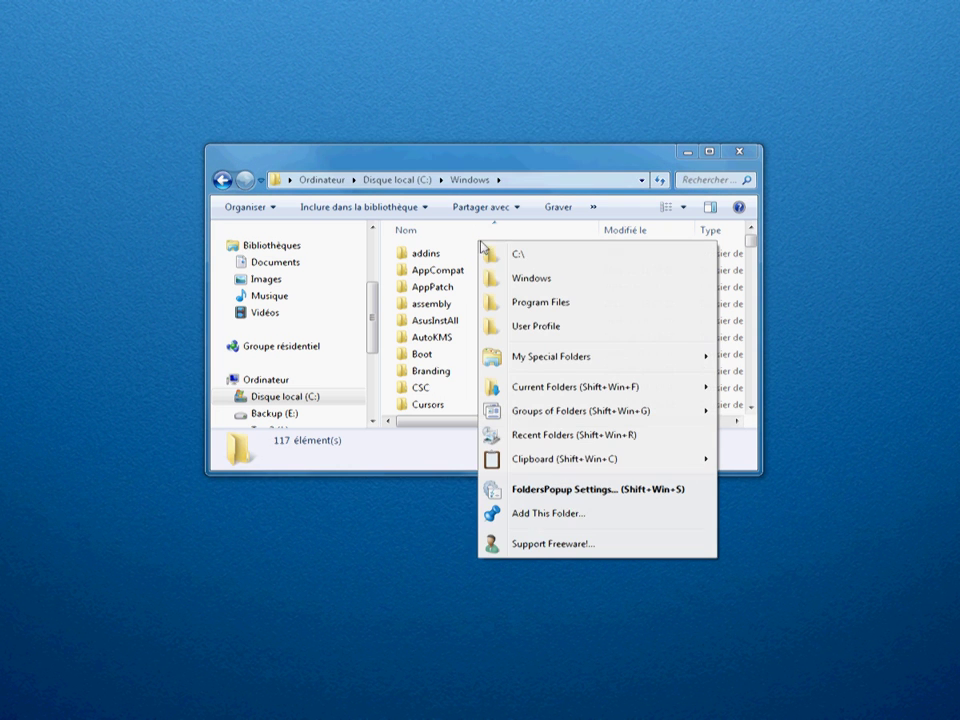
Go to the C:\ root, enter '! My Project Files', and show the FoldersPopup menu there
click(541, 261)
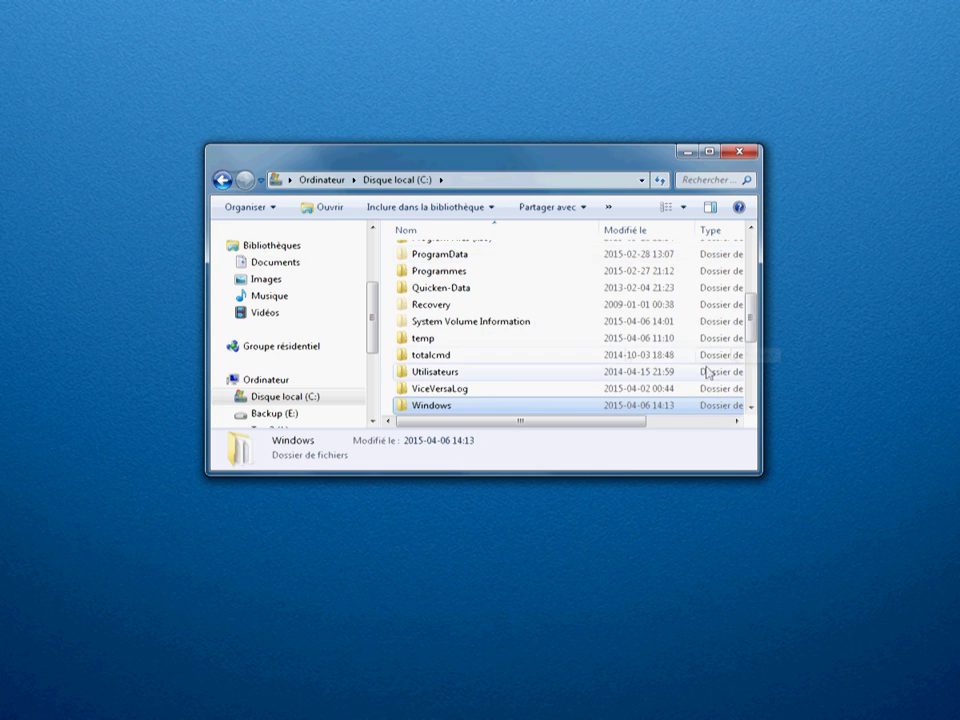
scroll(754, 313, up, 2)
drag(754, 313, 752, 250)
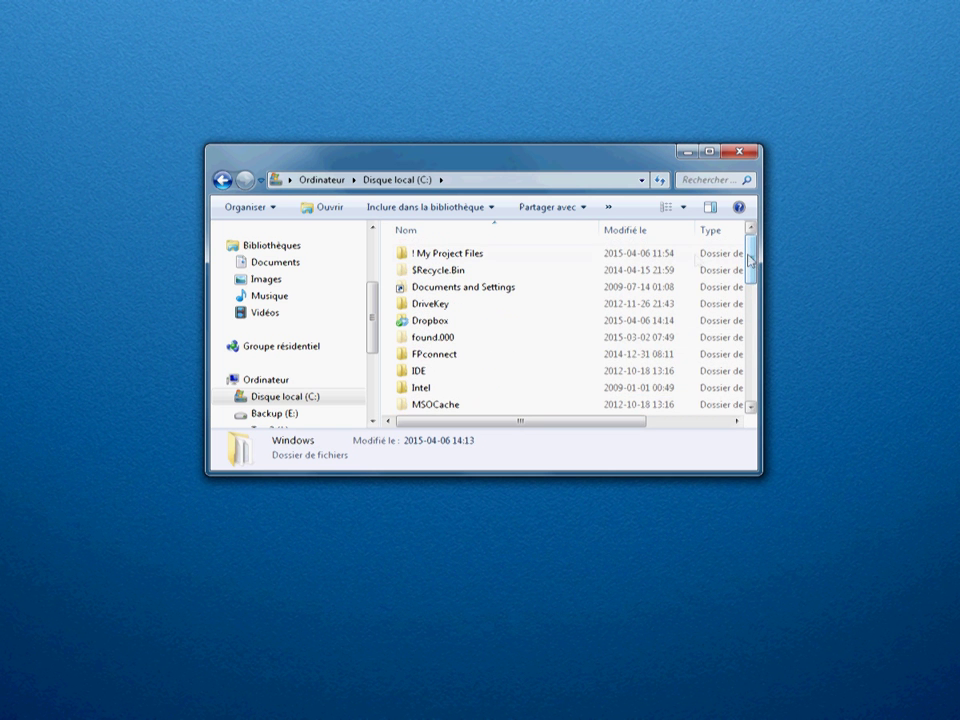
double_click(488, 256)
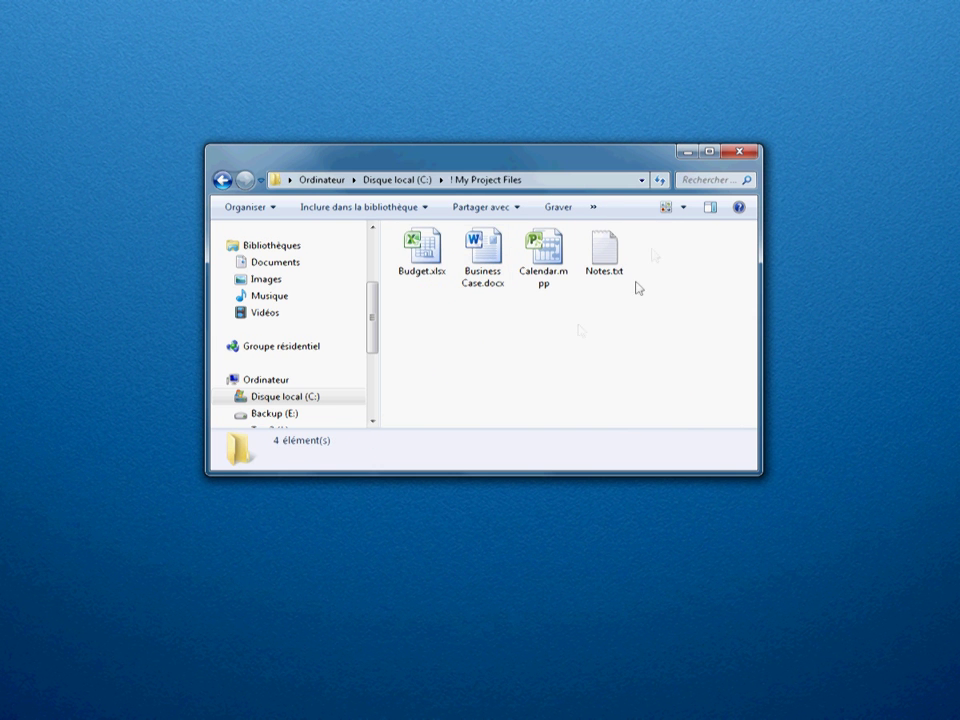
middle_click(651, 243)
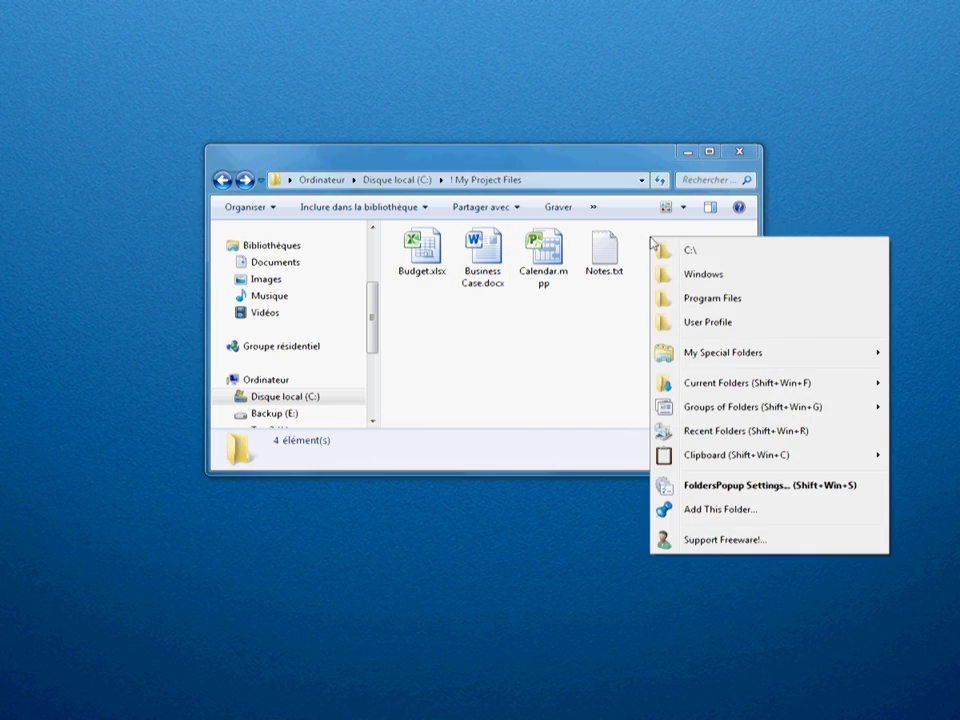
Add the current folder as a favorite inserted before C:\, named 'My Project'
click(763, 516)
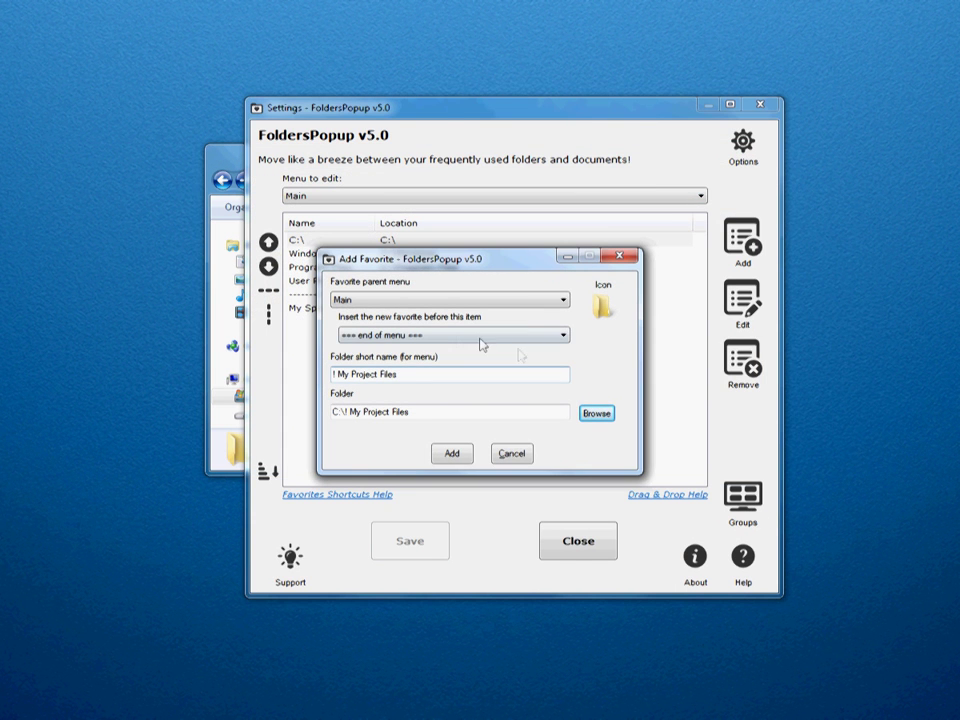
click(452, 338)
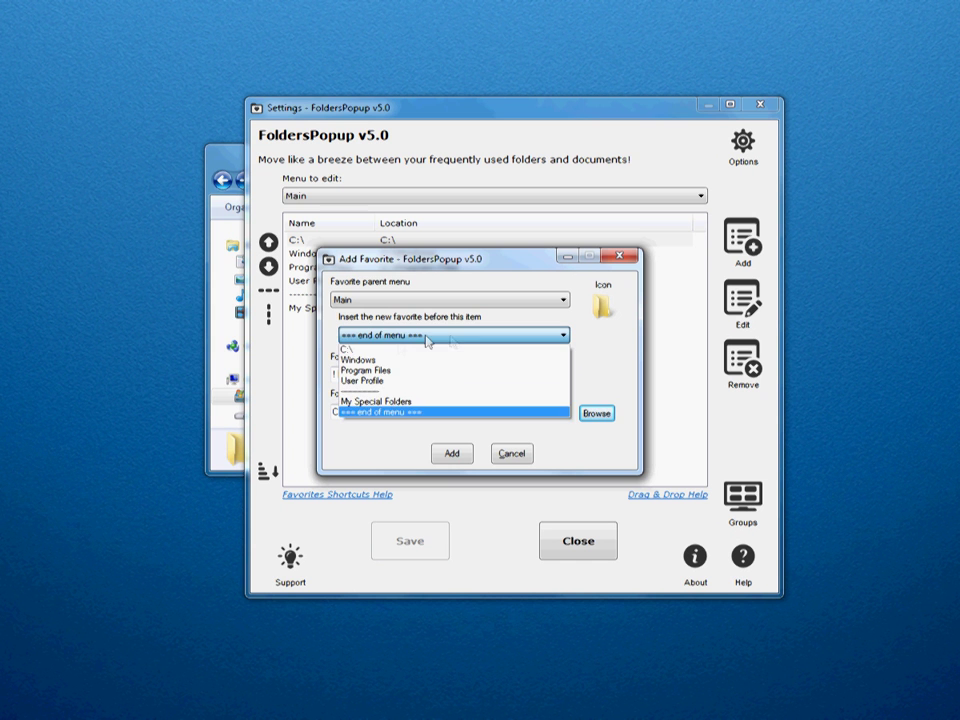
click(393, 352)
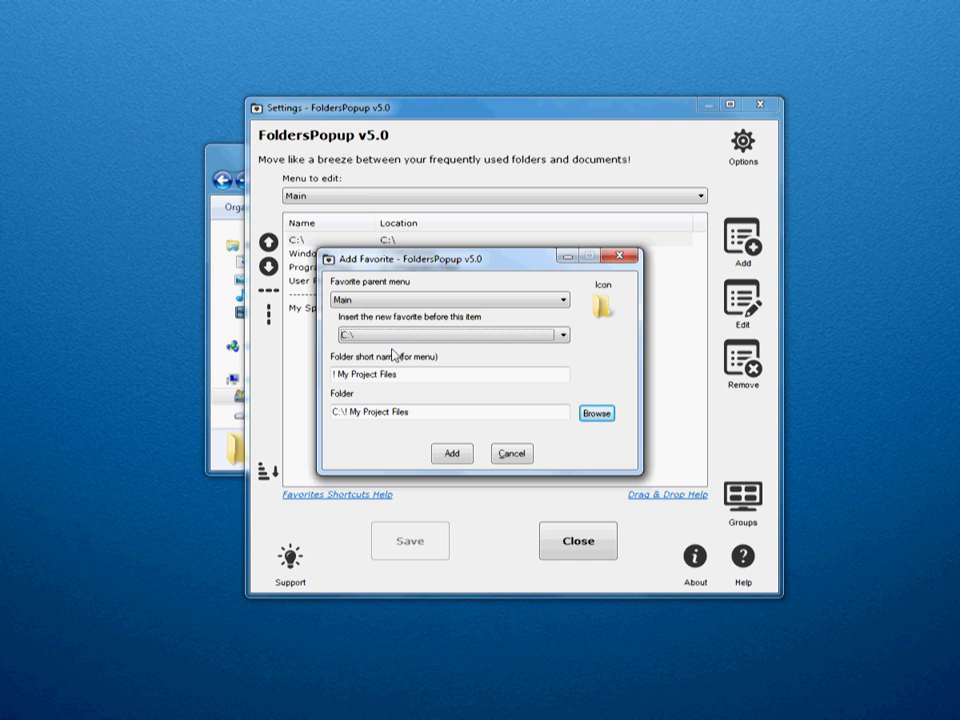
click(408, 374)
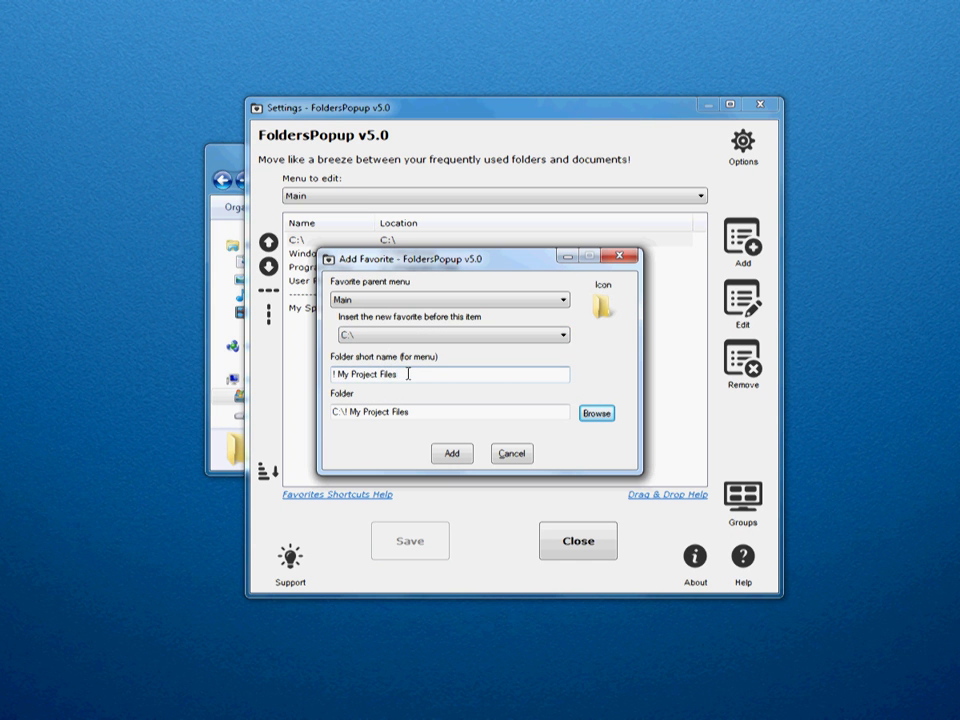
double_click(408, 374)
key(BackSpace)
key(Home)
key(Delete)
key(Delete)
Give the My Project favorite the globe icon and add it to the menu
click(603, 311)
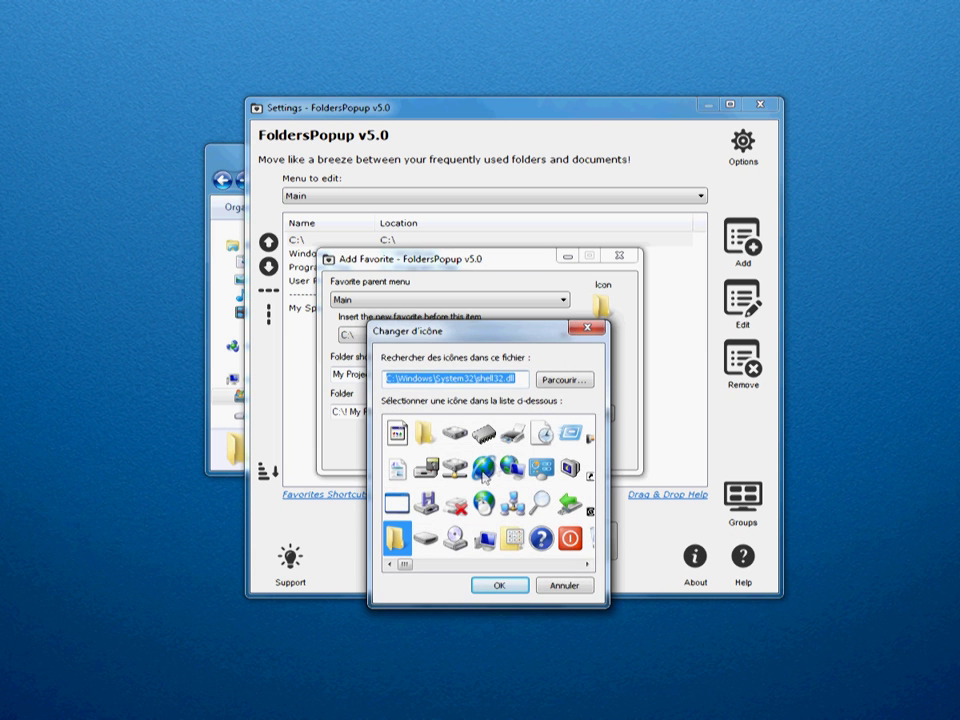
click(485, 472)
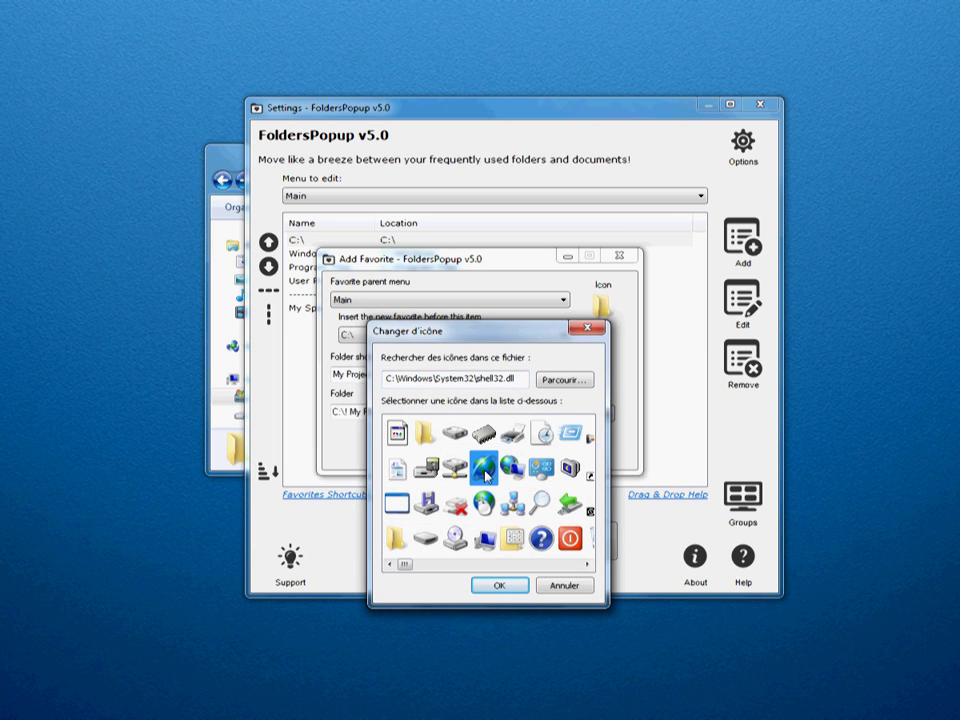
click(493, 585)
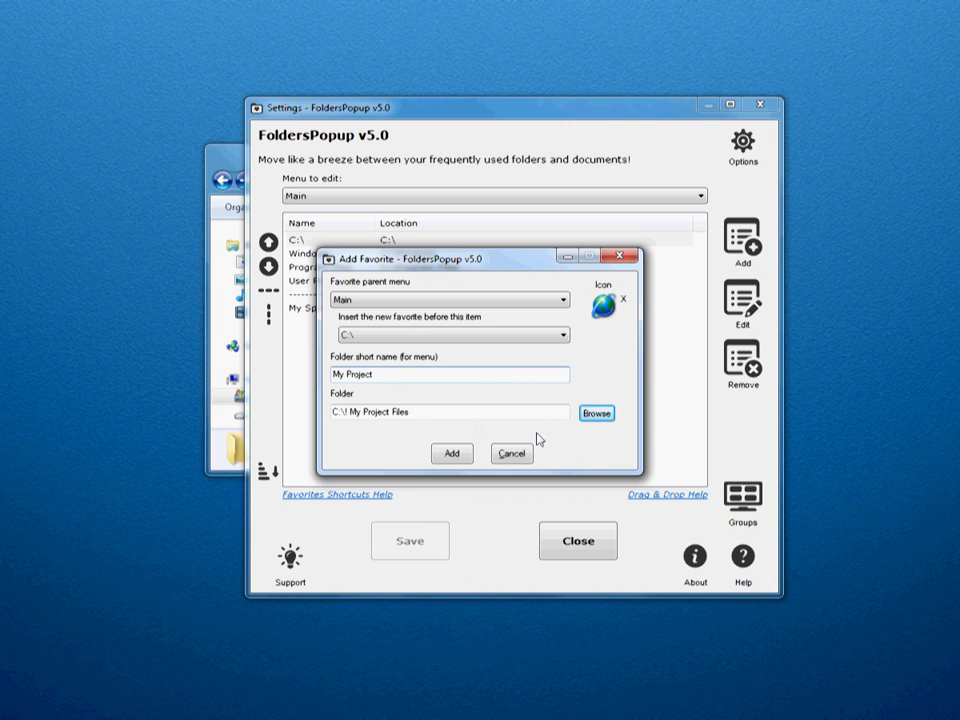
click(452, 455)
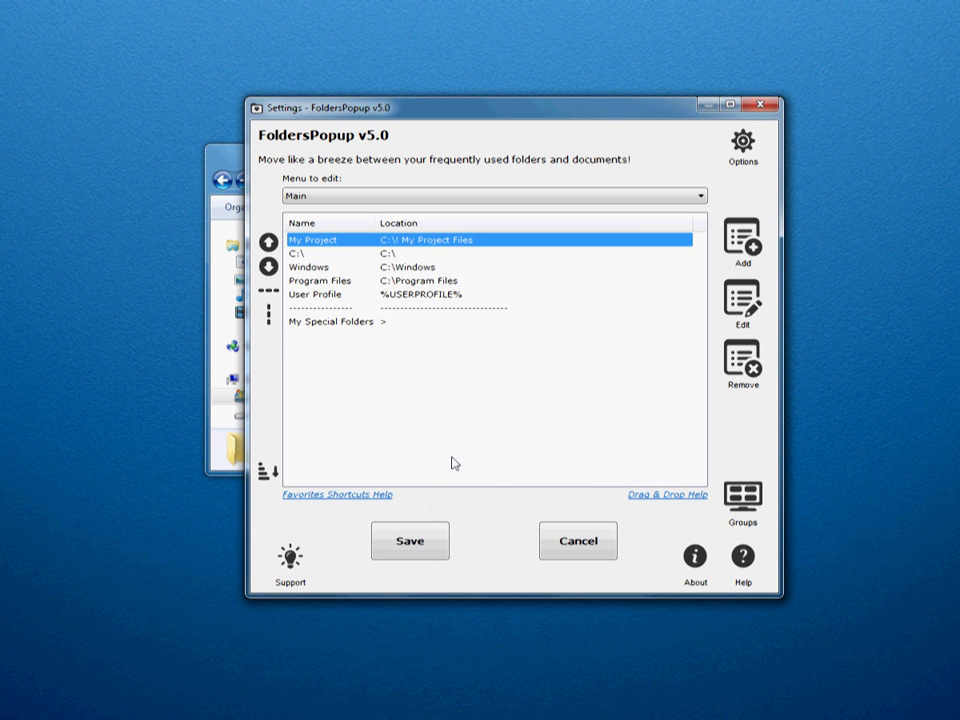
Save the favorites, go to Ordinateur, and return to '! My Project Files' via My Project
click(437, 546)
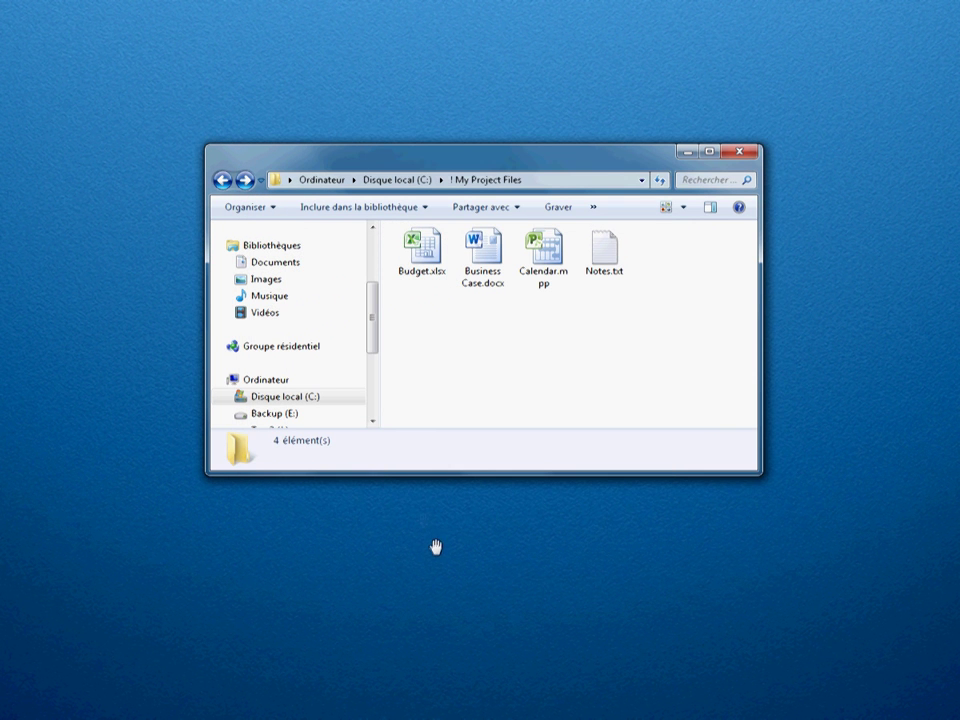
click(322, 181)
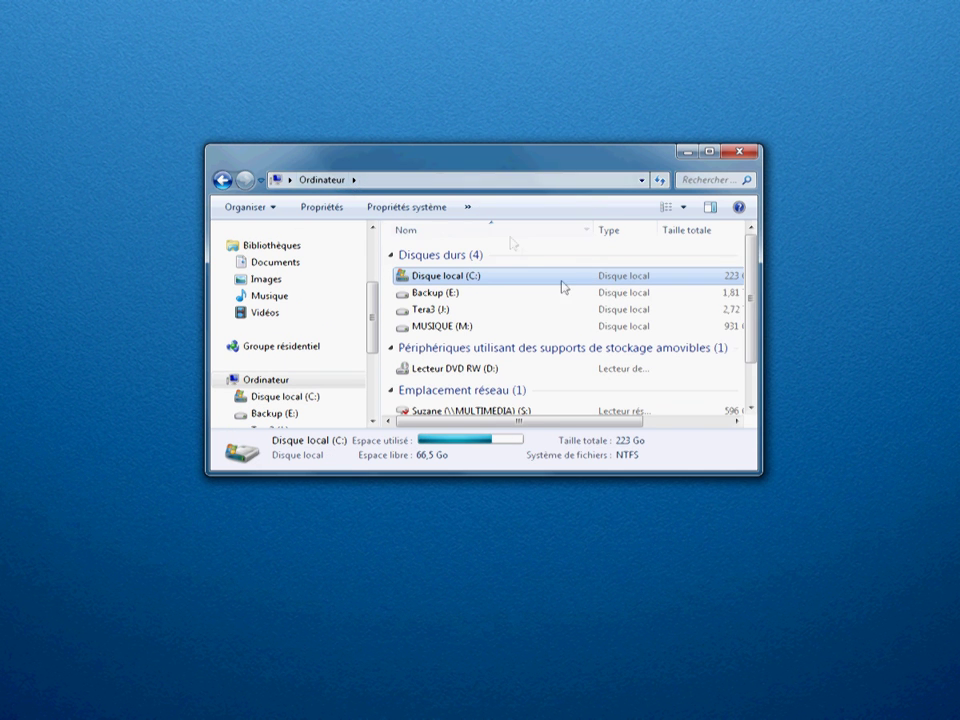
middle_click(529, 242)
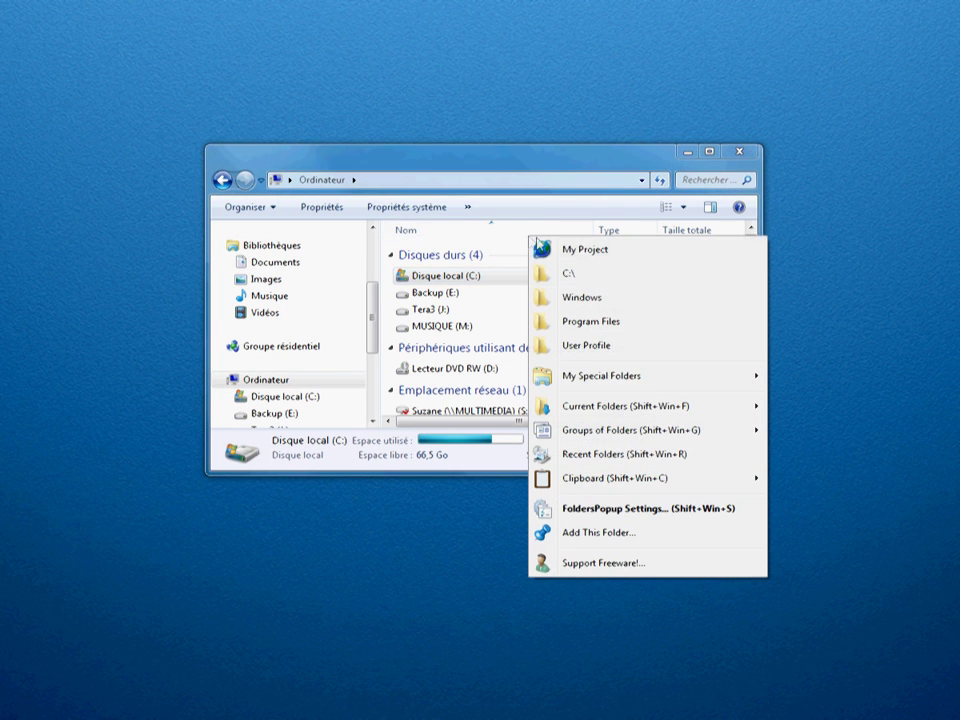
click(635, 262)
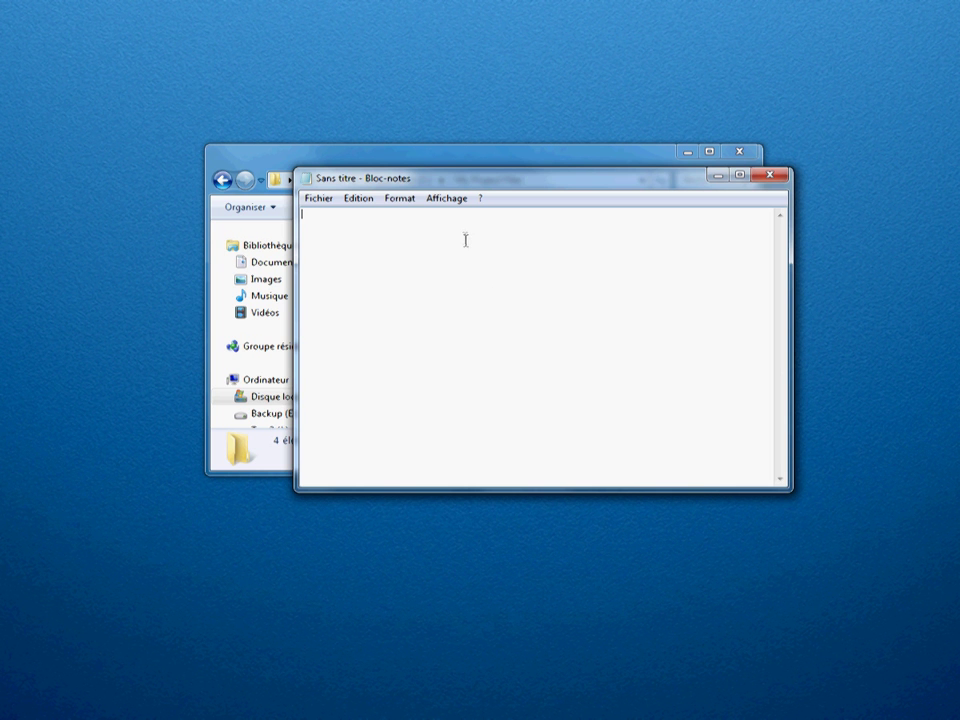
Open C:\Windows from Notepad in a new Explorer window, move it aside, and minimize Notepad
middle_click(464, 232)
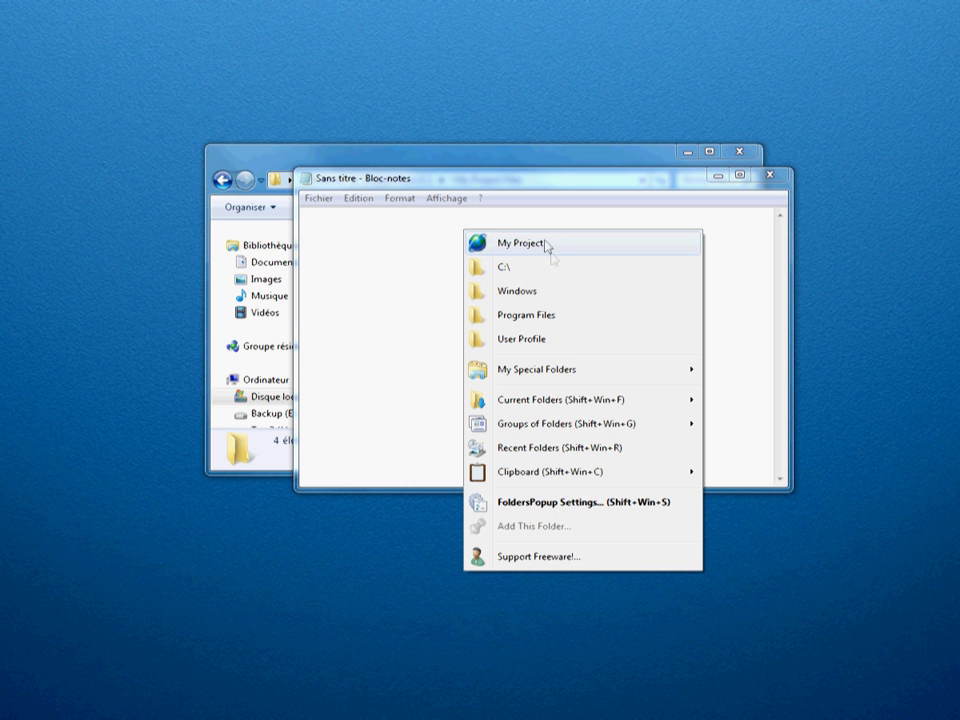
click(555, 296)
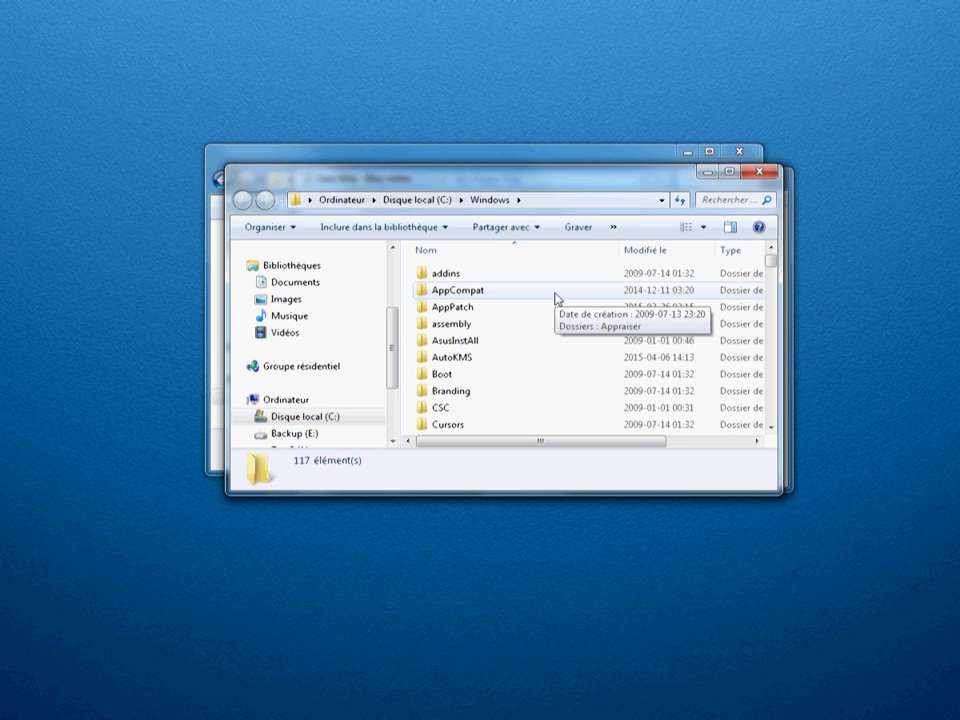
drag(389, 170, 488, 256)
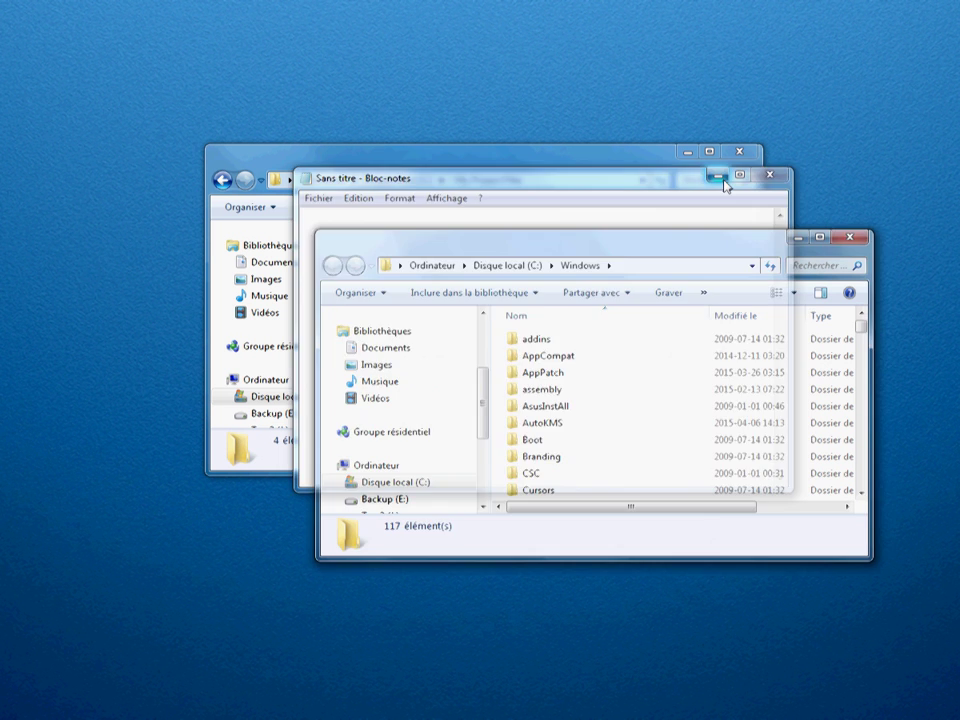
click(720, 177)
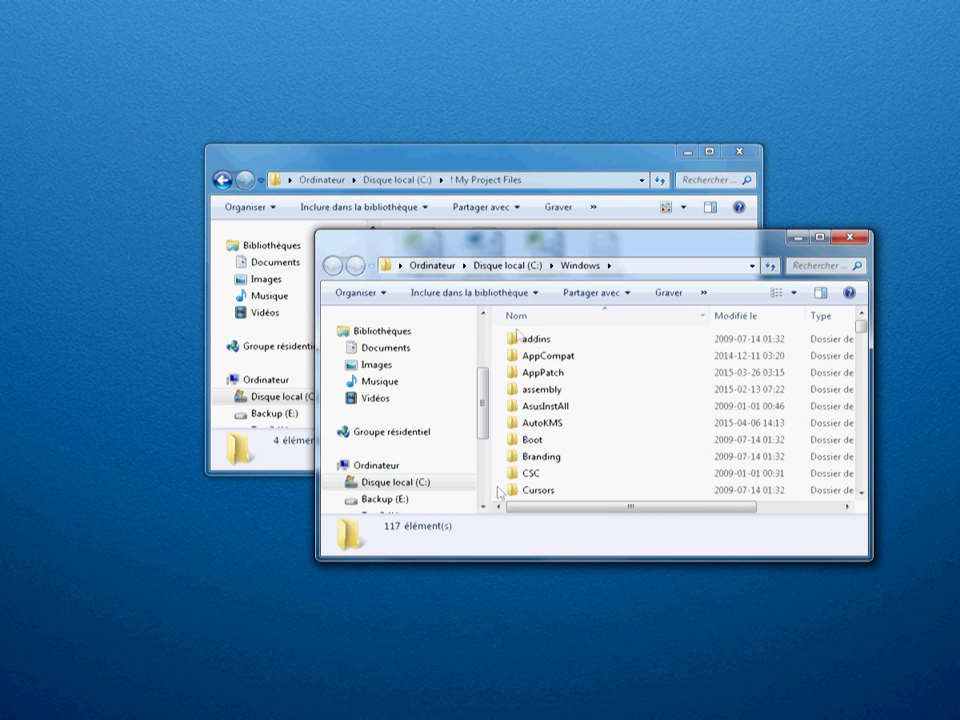
Restore Notepad and open Notes.txt, reaching the My Project folder through FoldersPopup in the Open dialog
mouse_move(540, 715)
click(540, 690)
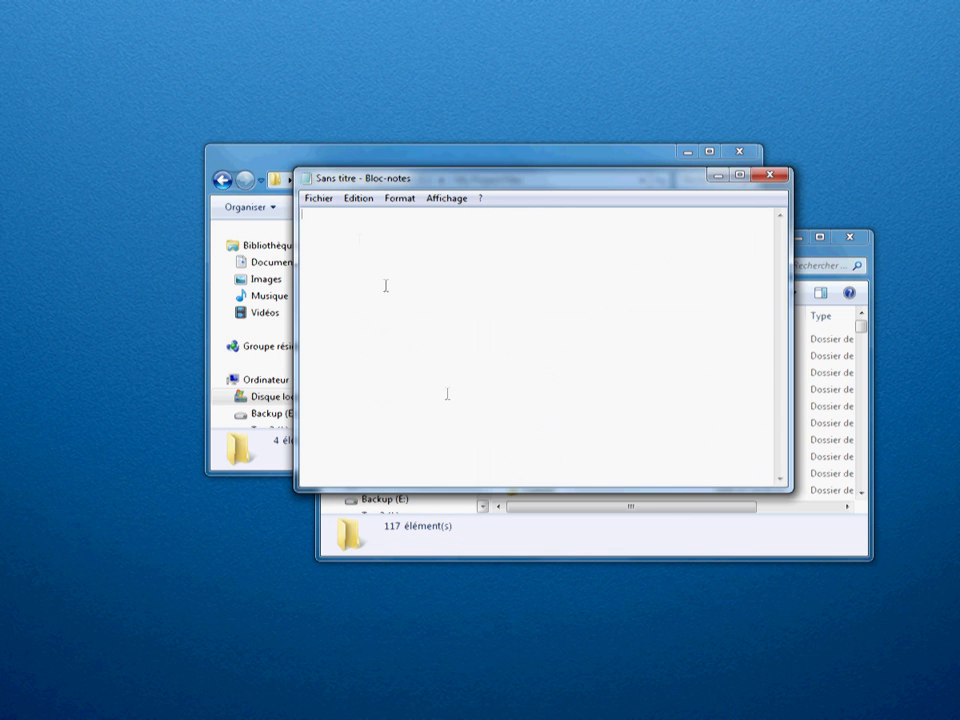
click(322, 203)
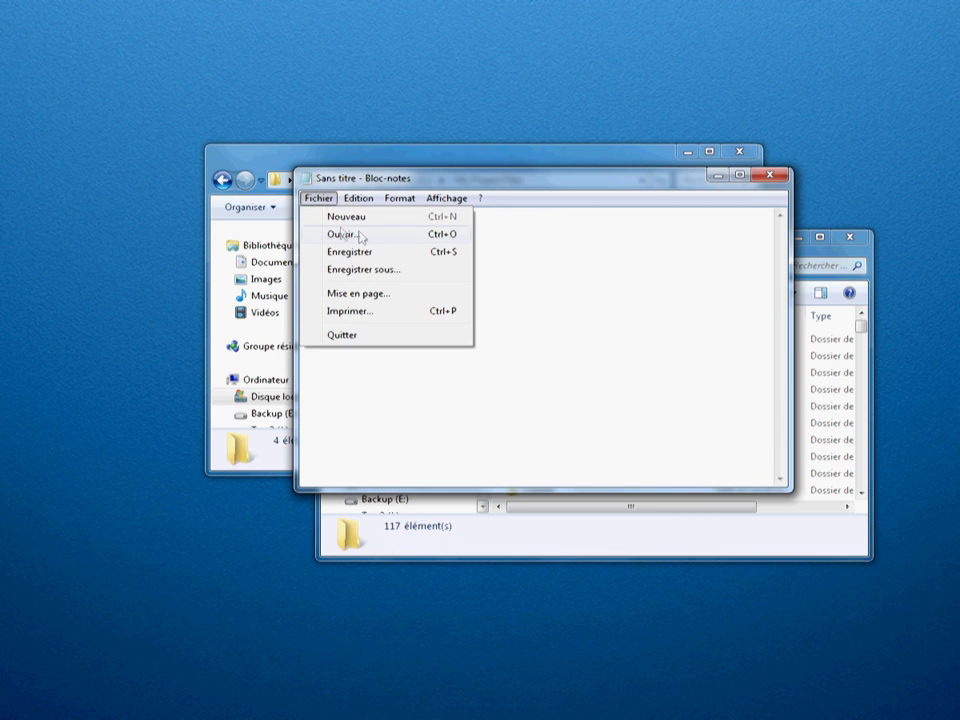
click(370, 238)
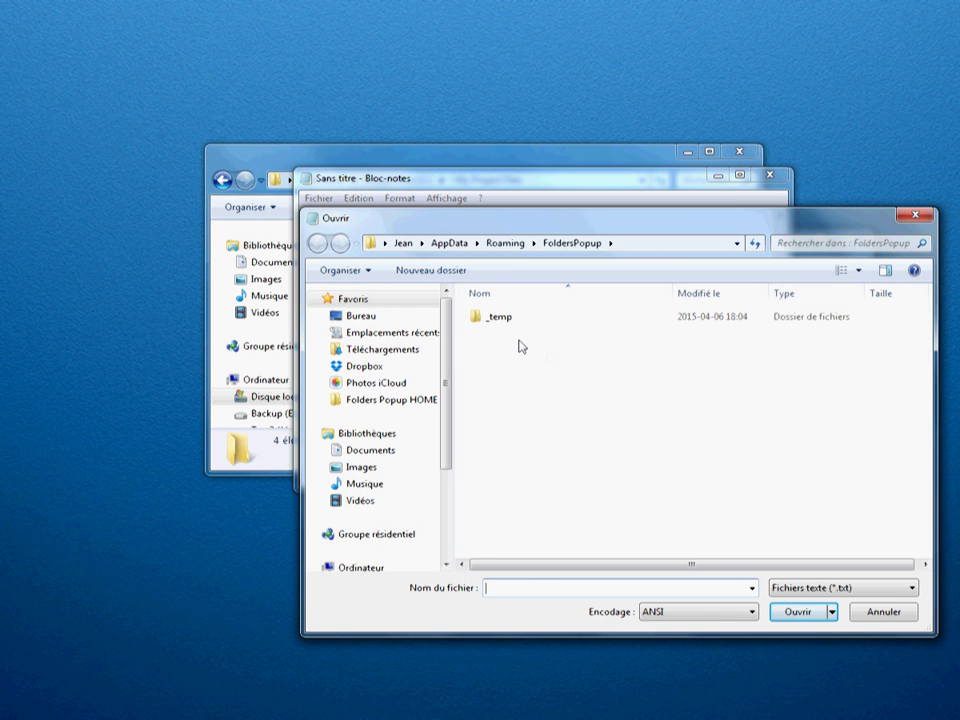
middle_click(519, 344)
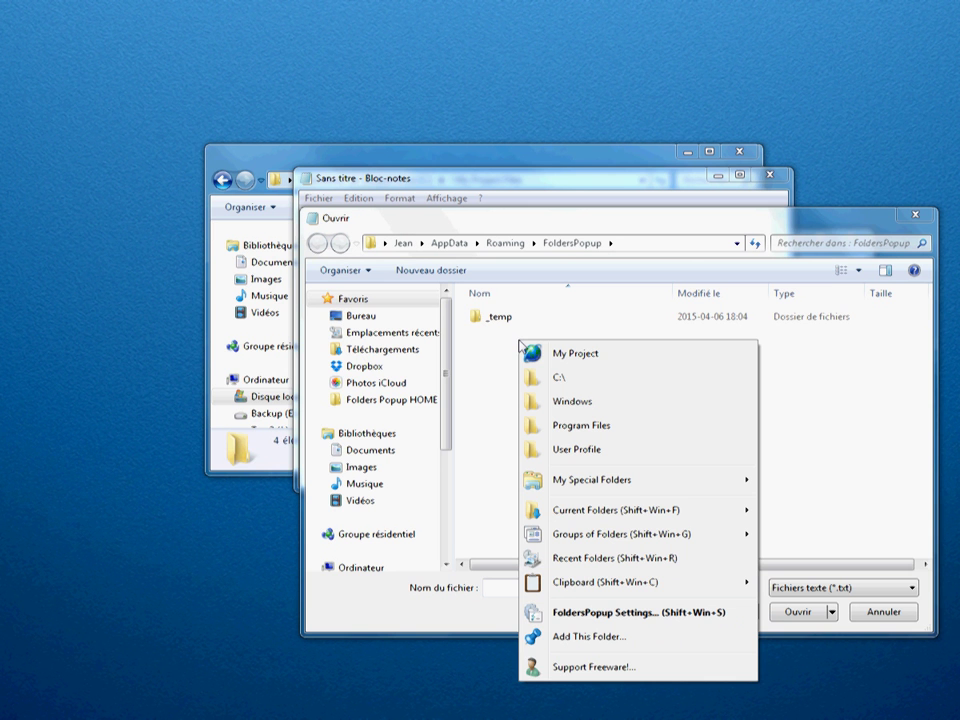
click(607, 356)
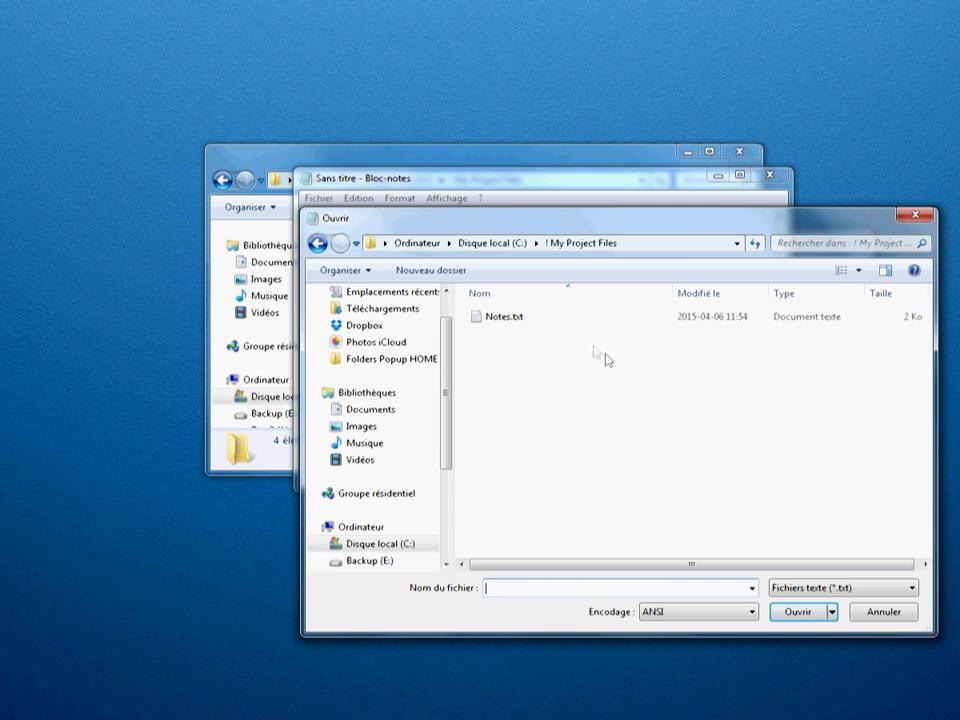
double_click(480, 317)
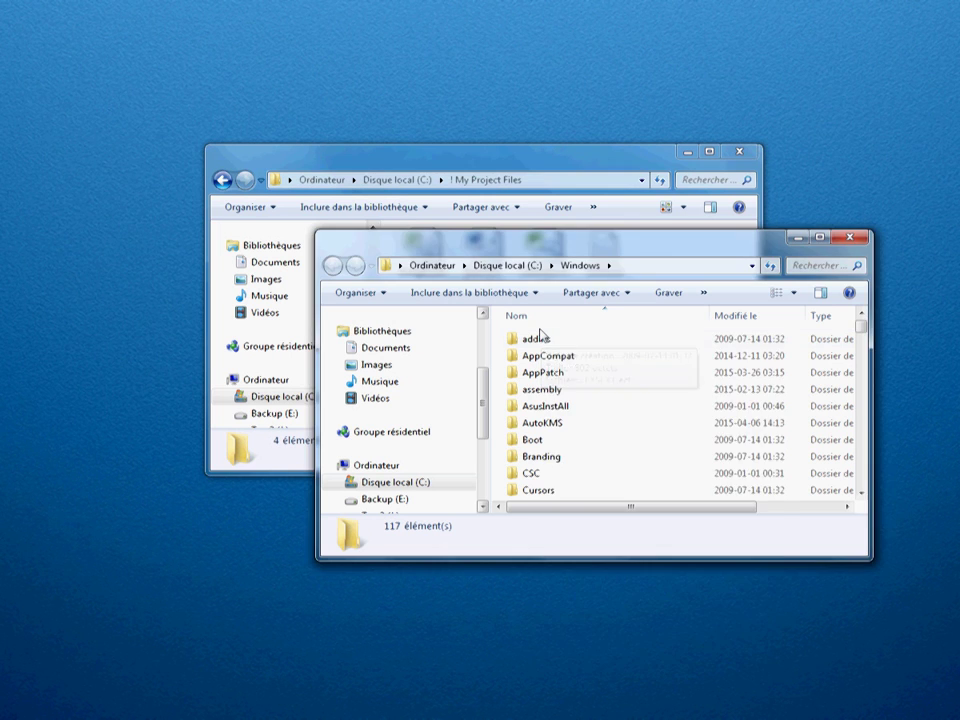
In FoldersPopup Settings, move My Project below Windows, separate it above and below, and save
middle_click(540, 333)
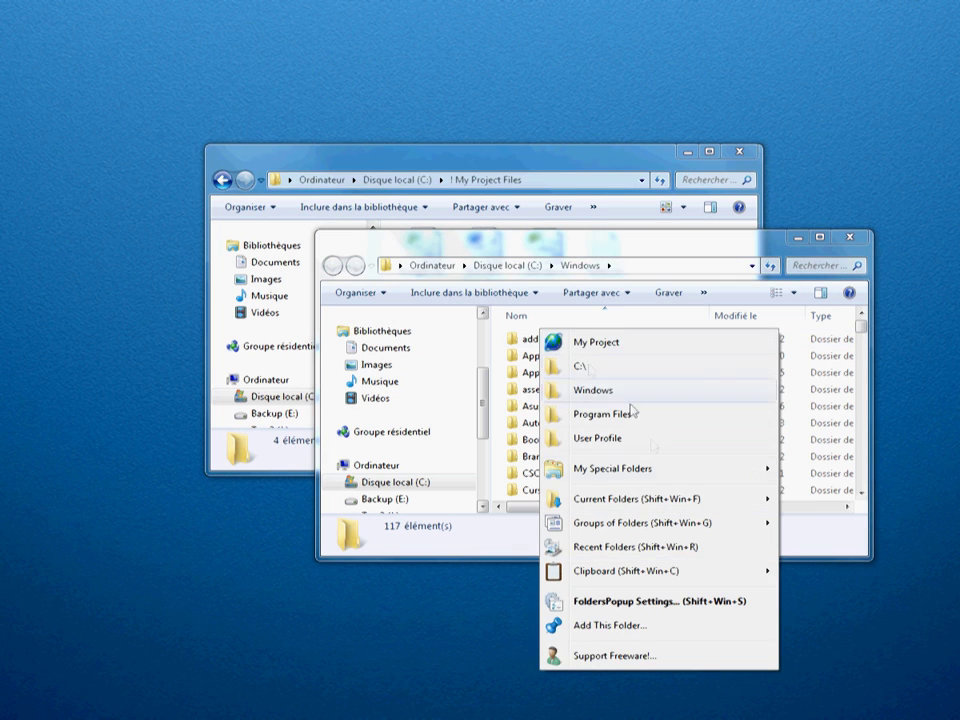
click(757, 603)
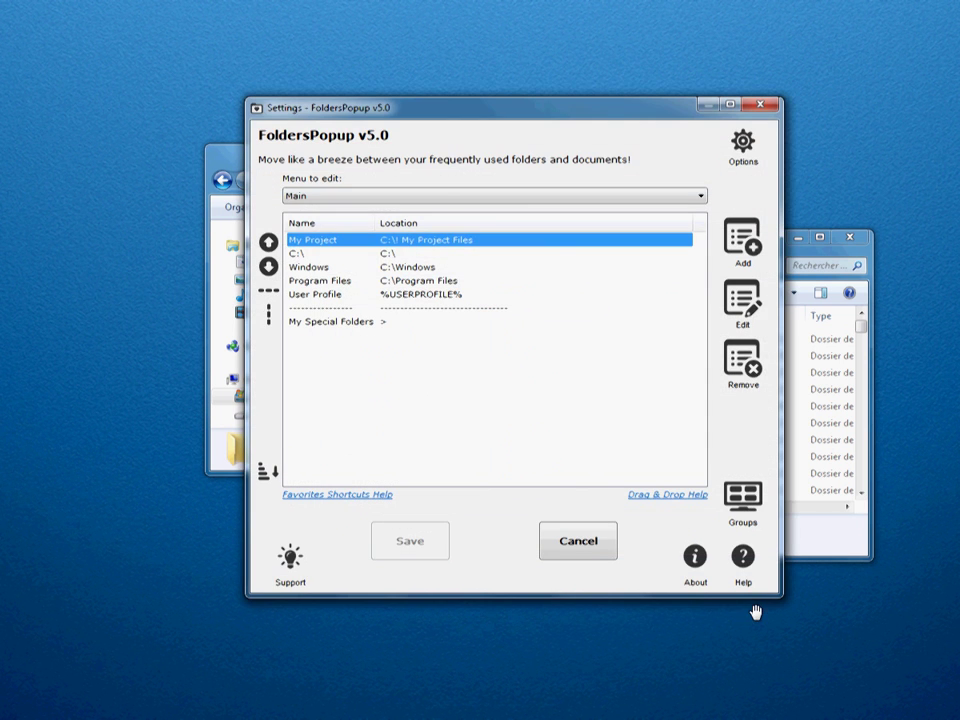
click(268, 266)
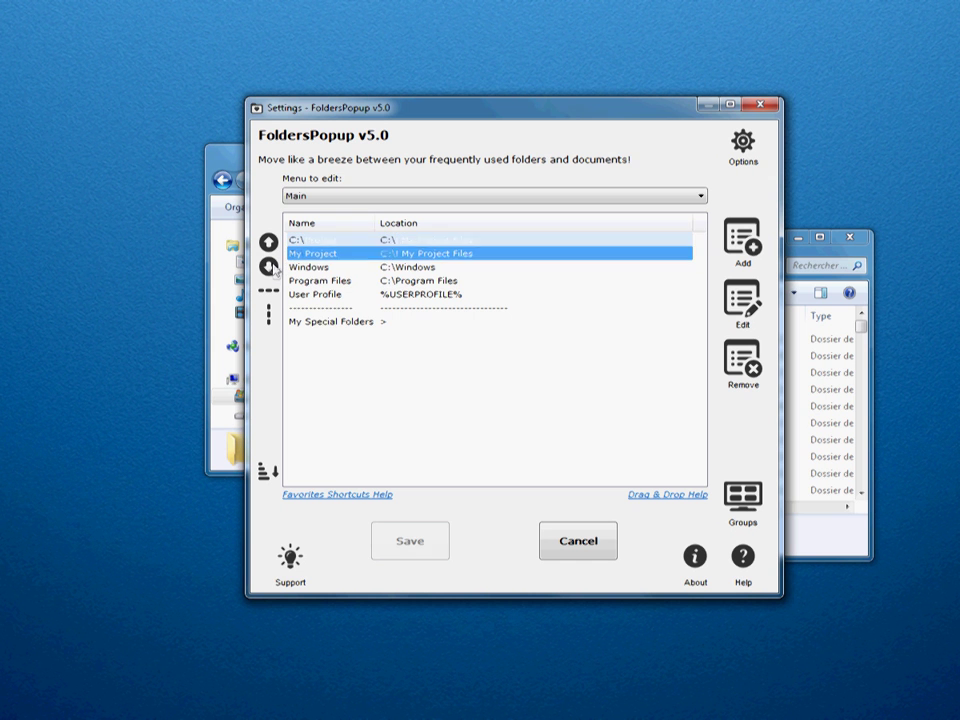
click(268, 266)
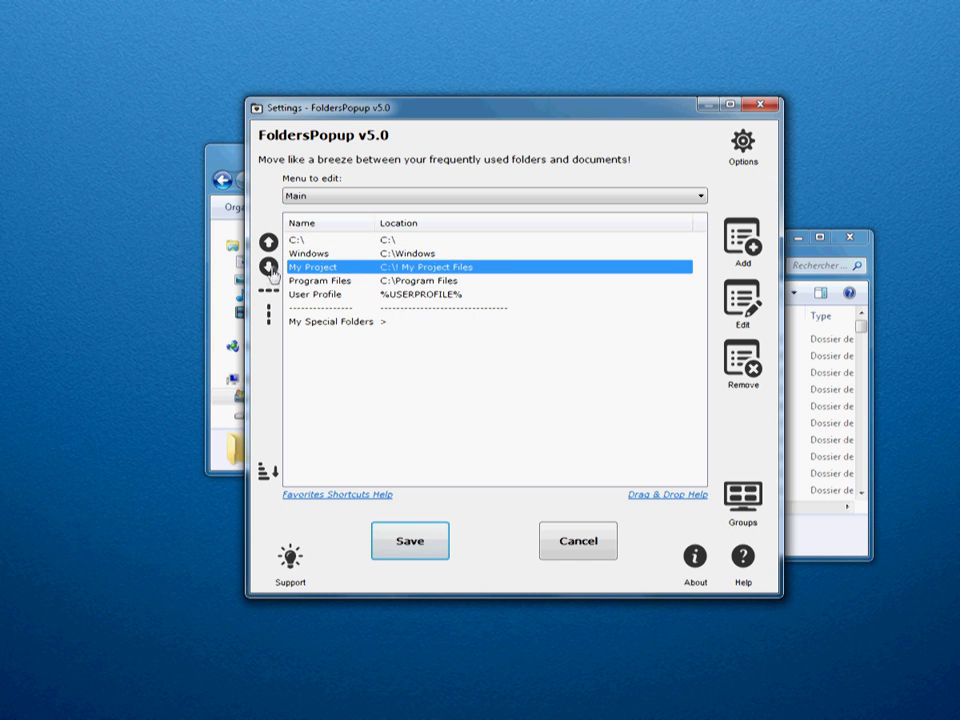
click(269, 289)
click(310, 296)
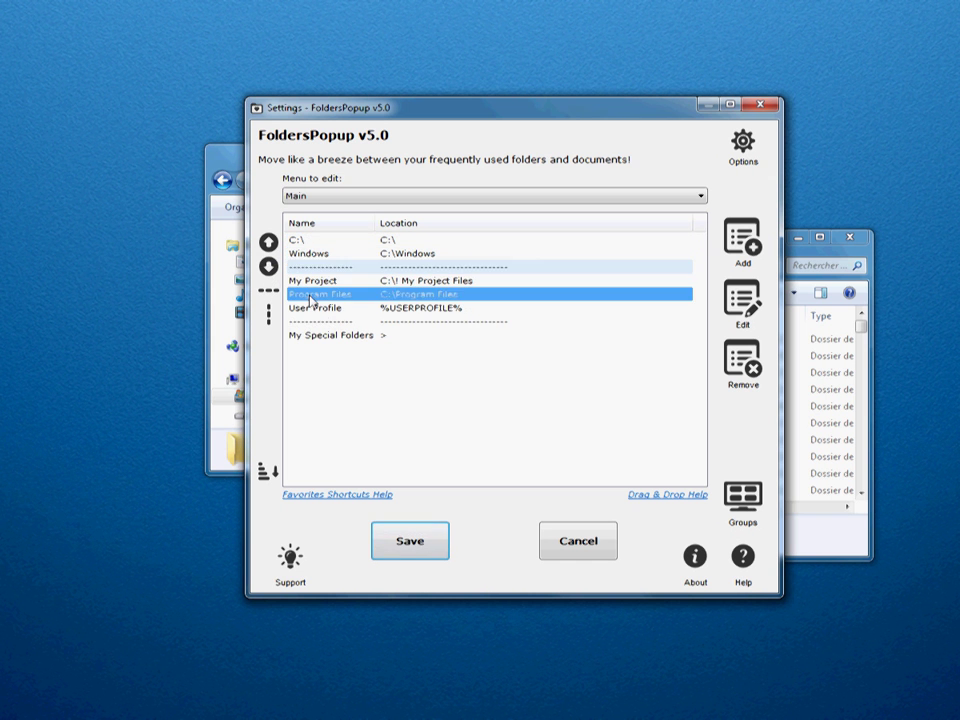
click(269, 291)
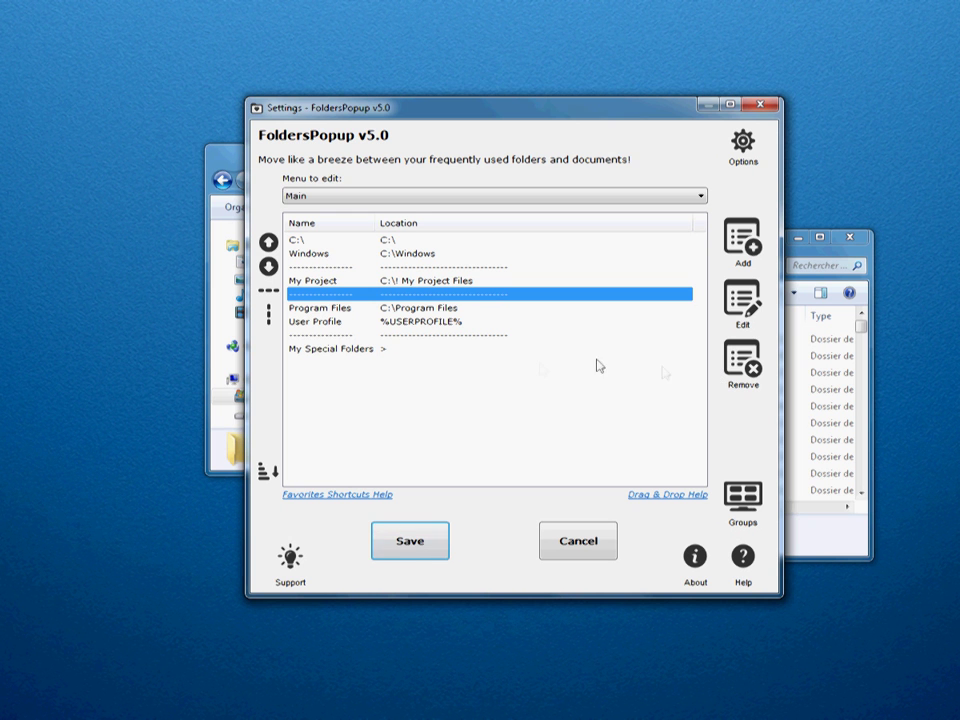
click(409, 544)
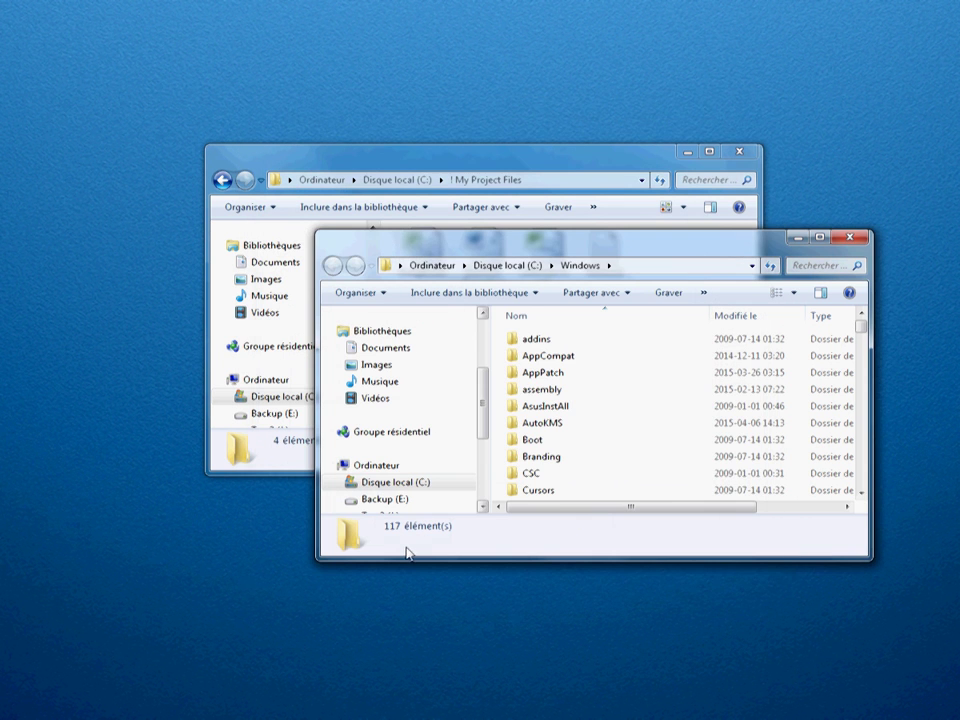
Open the FoldersPopup menu over the Windows folder and browse its special, current, recent and clipboard submenus
middle_click(527, 339)
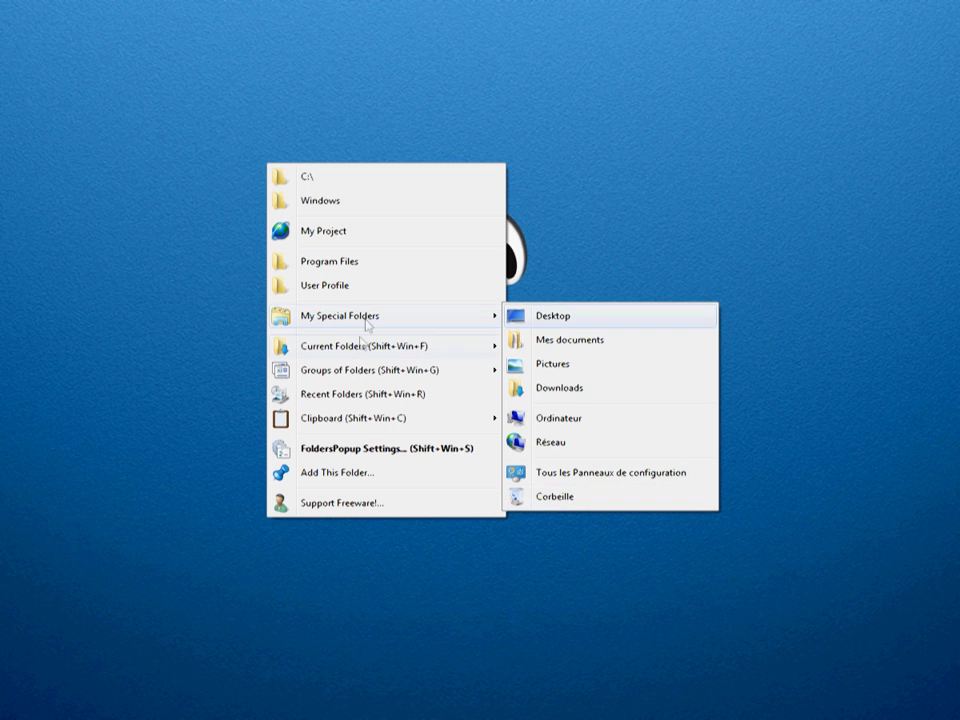
mouse_move(361, 355)
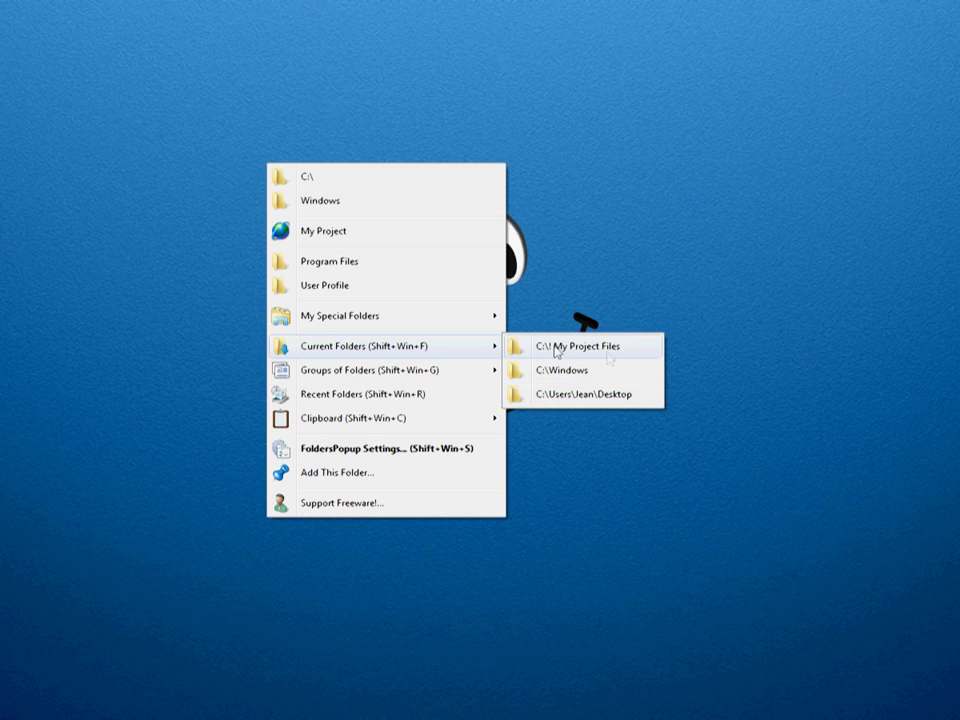
click(433, 396)
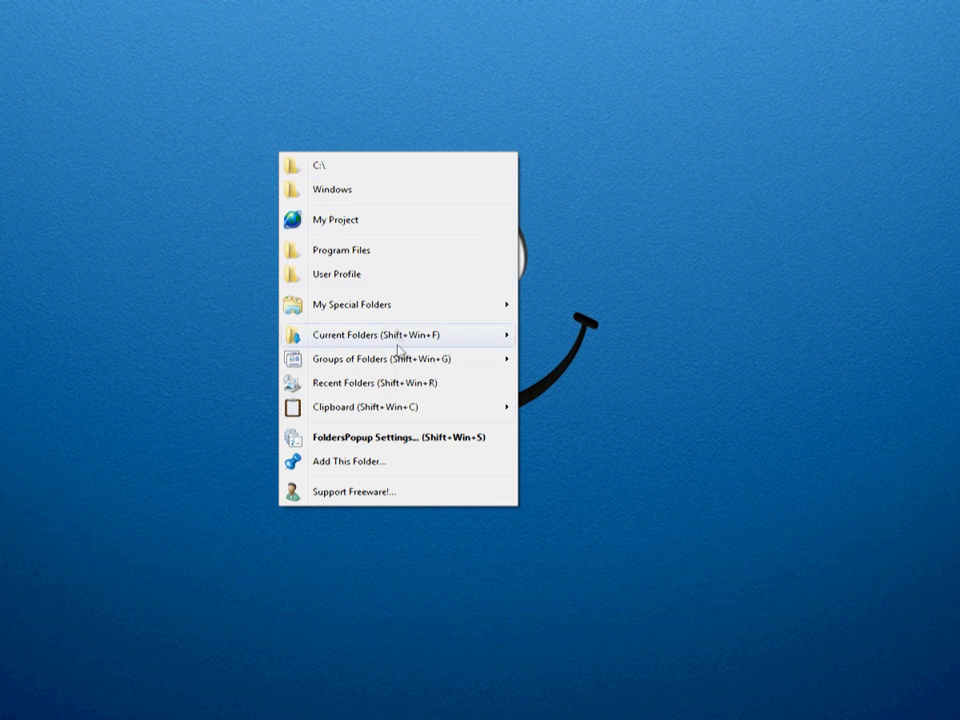
mouse_move(424, 409)
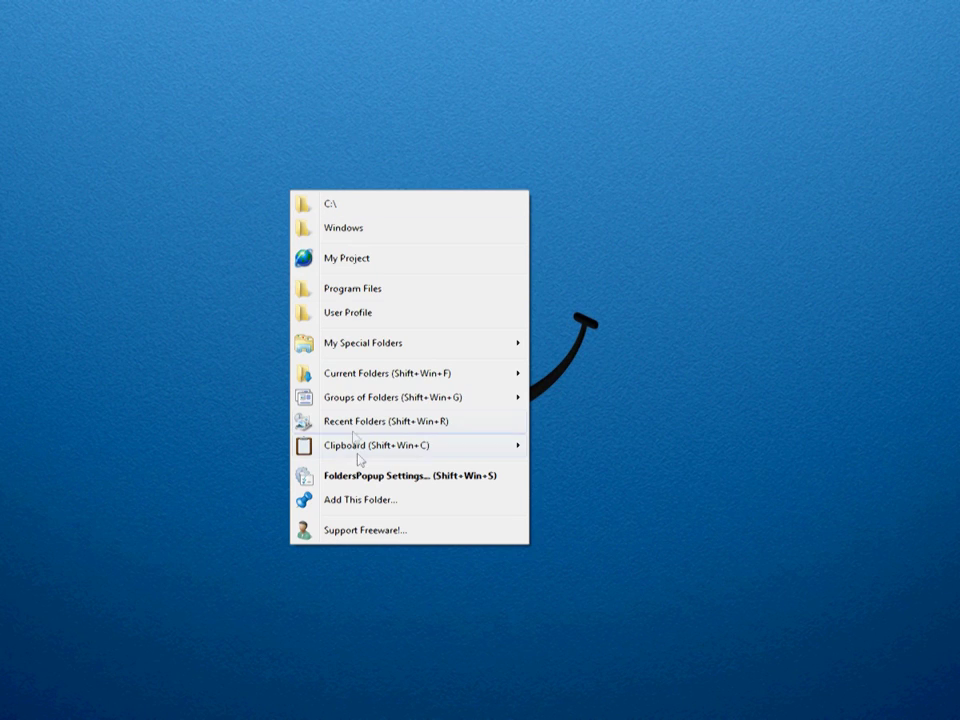
Open a new favorite in FoldersPopup Settings and browse the Special Folder list without choosing
click(391, 476)
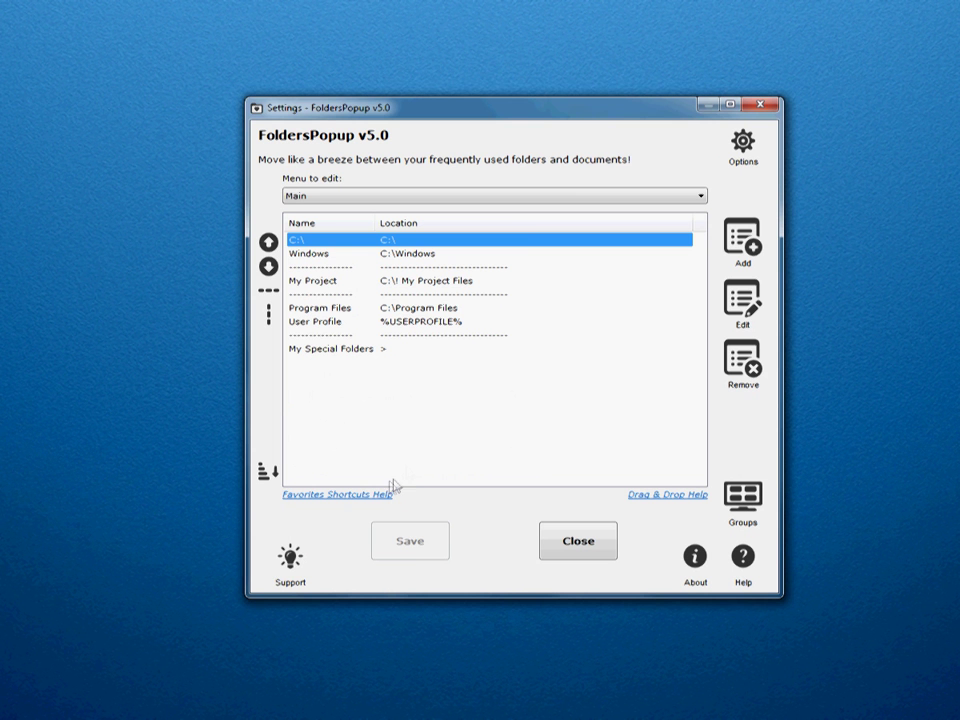
click(741, 245)
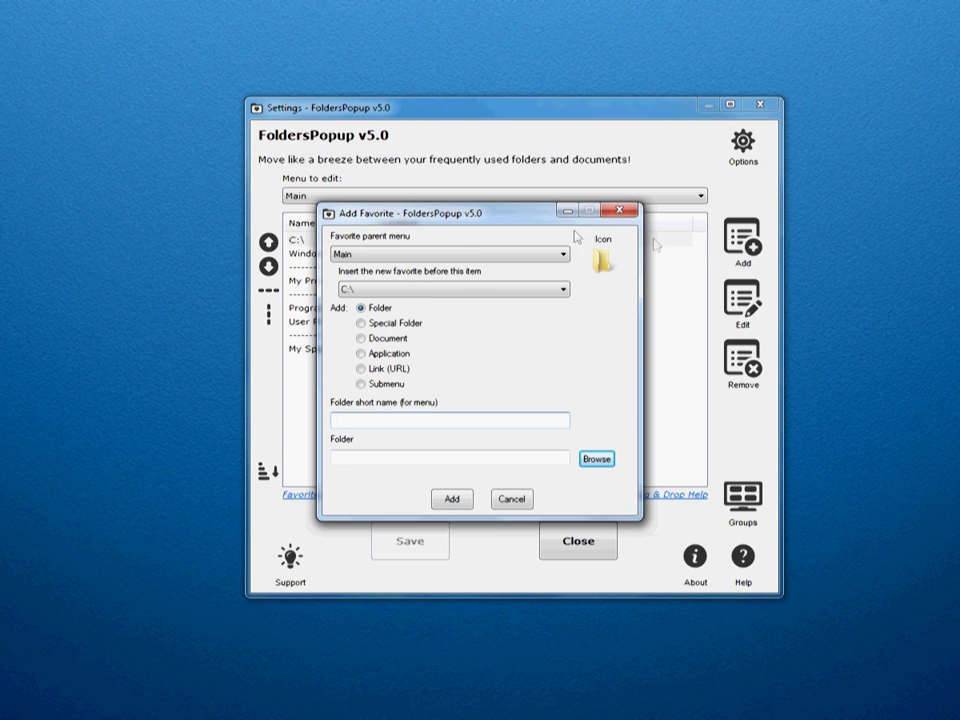
click(407, 327)
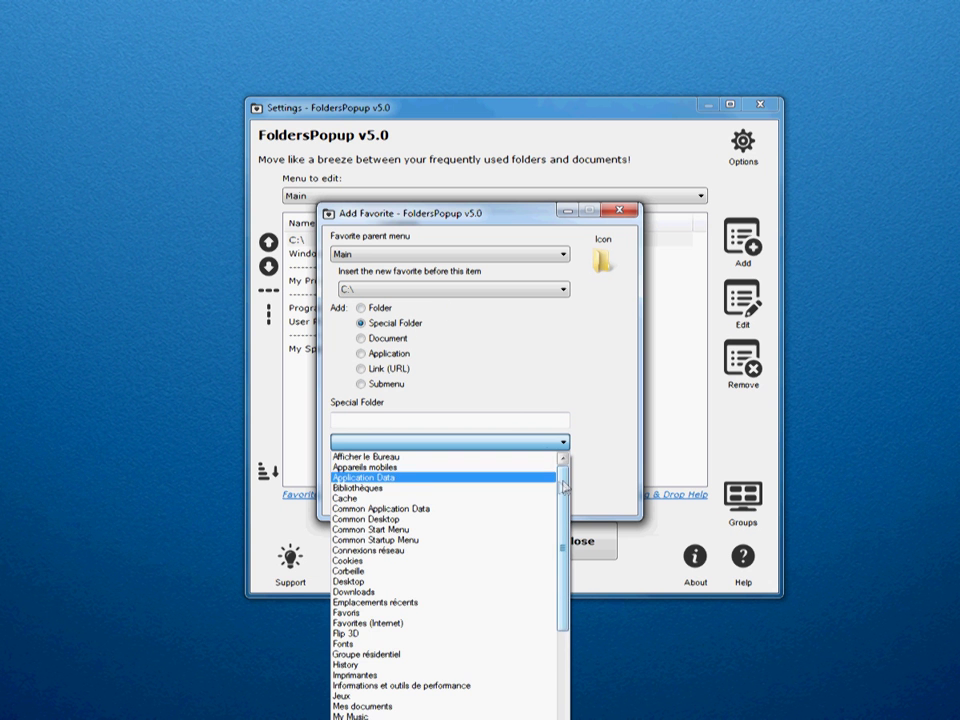
scroll(563, 487, down, 6)
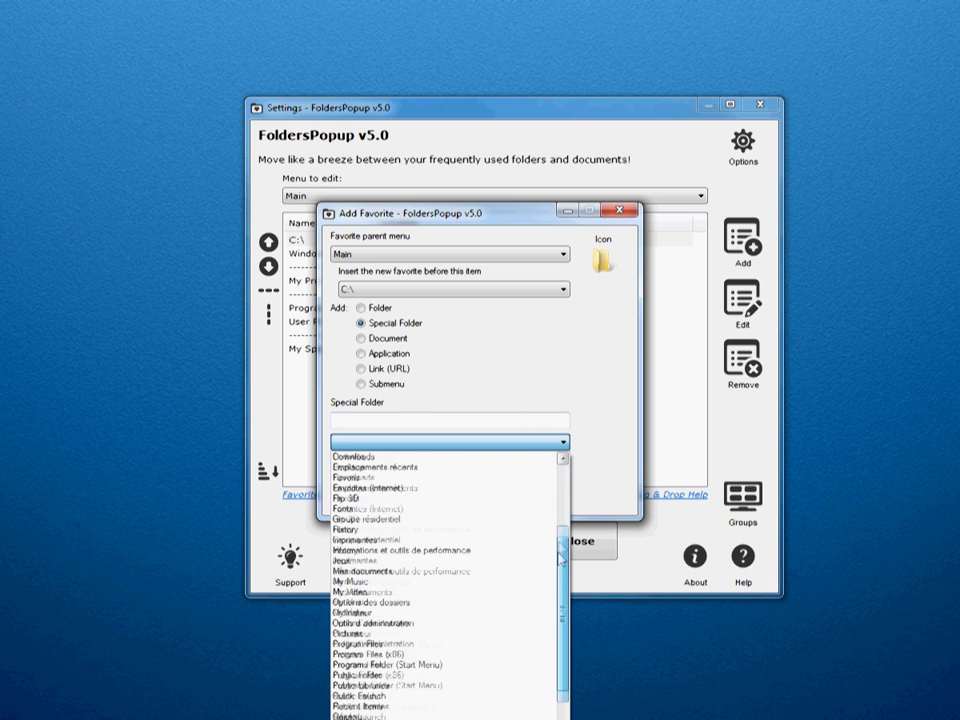
scroll(562, 570, up, 3)
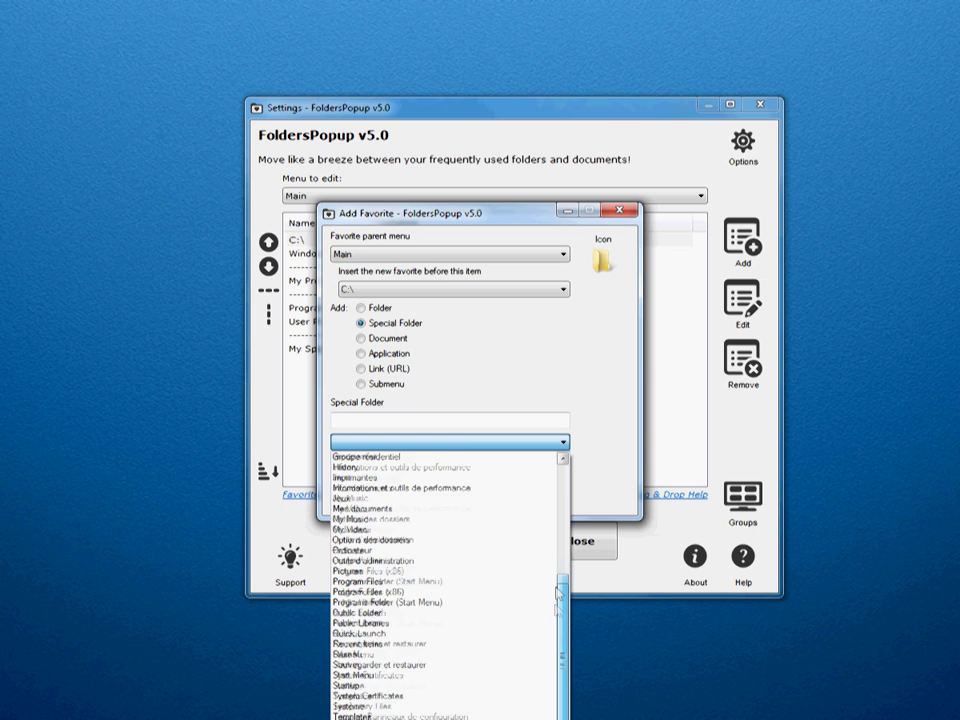
scroll(563, 560, up, 5)
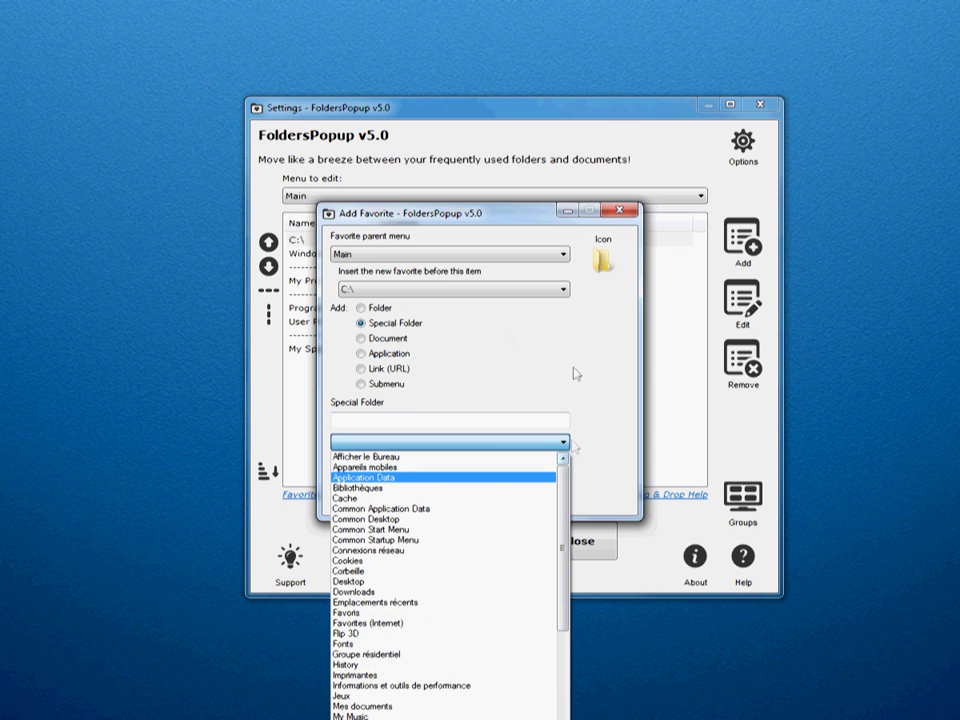
click(376, 344)
Try the Document, Application and Link (URL) favorite types, ending on Submenu
click(375, 340)
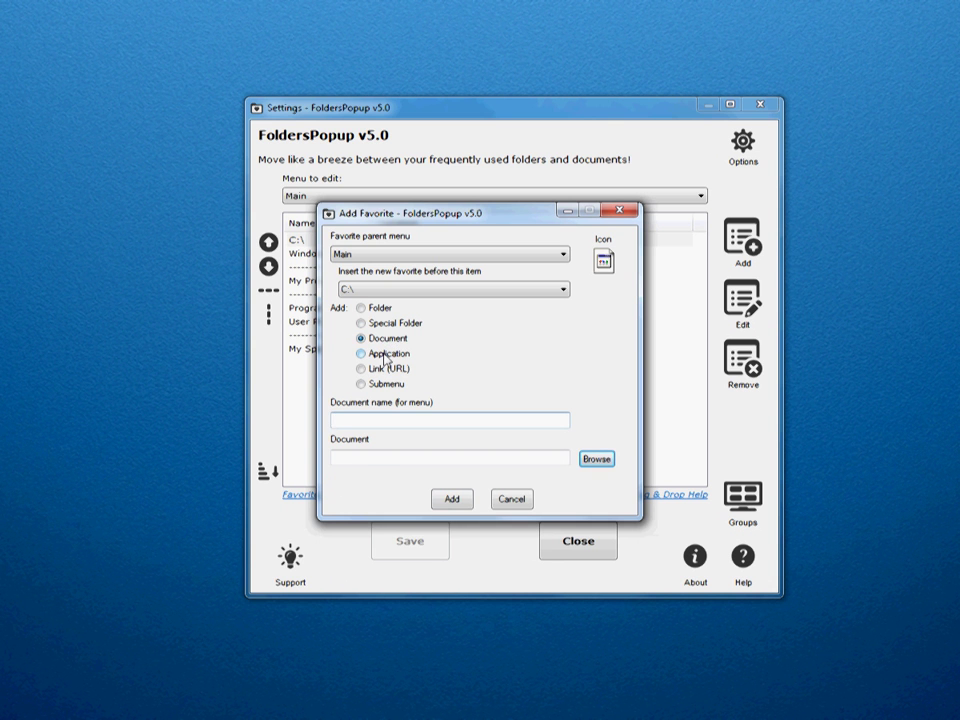
click(386, 358)
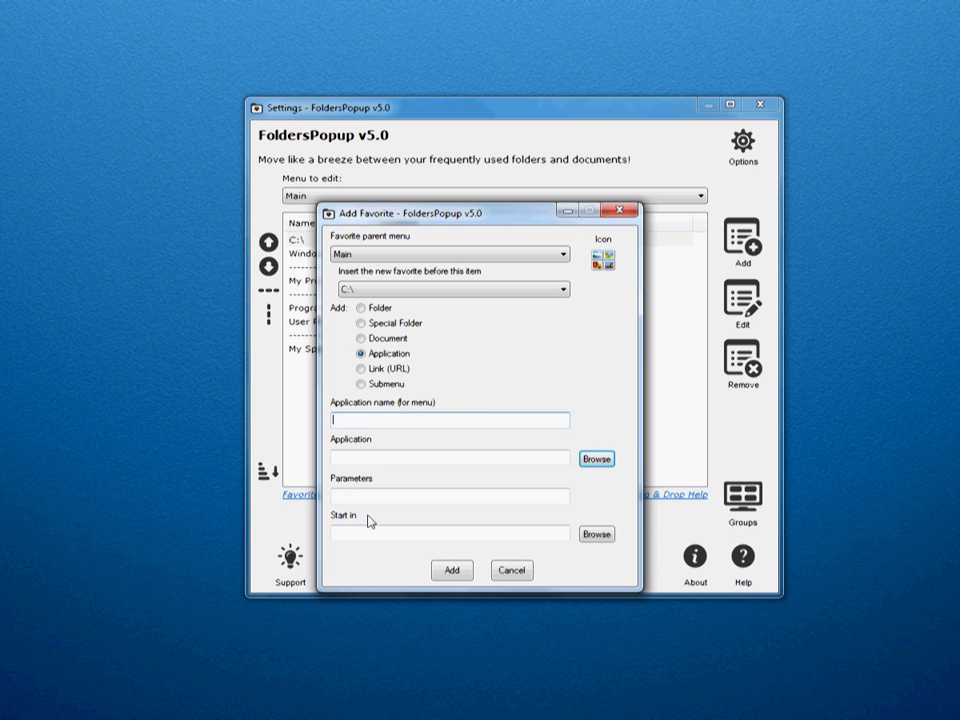
click(363, 369)
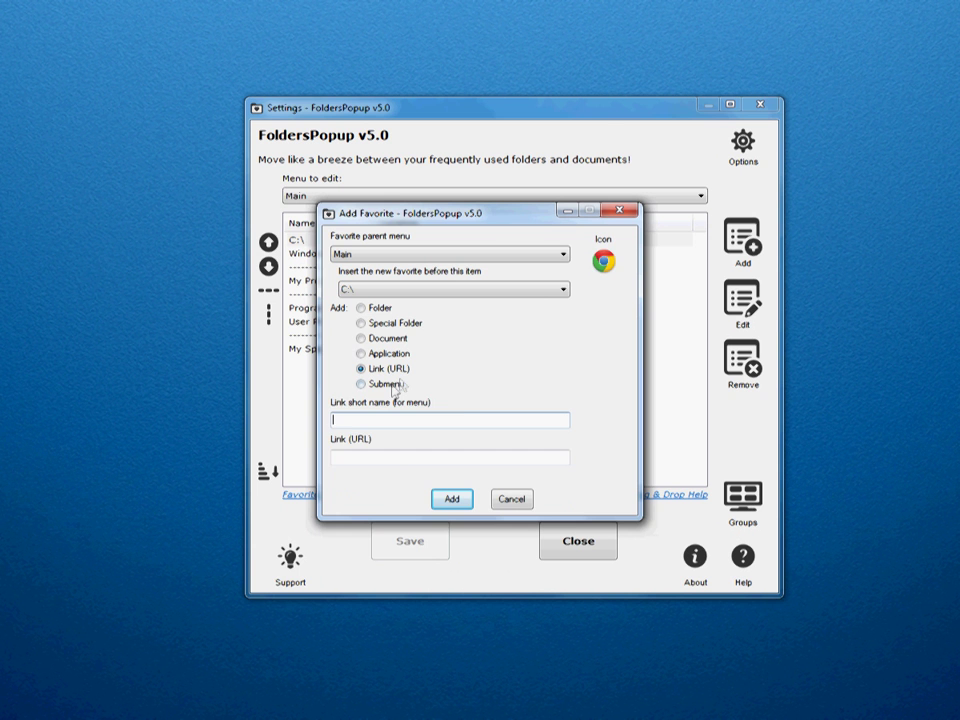
click(387, 384)
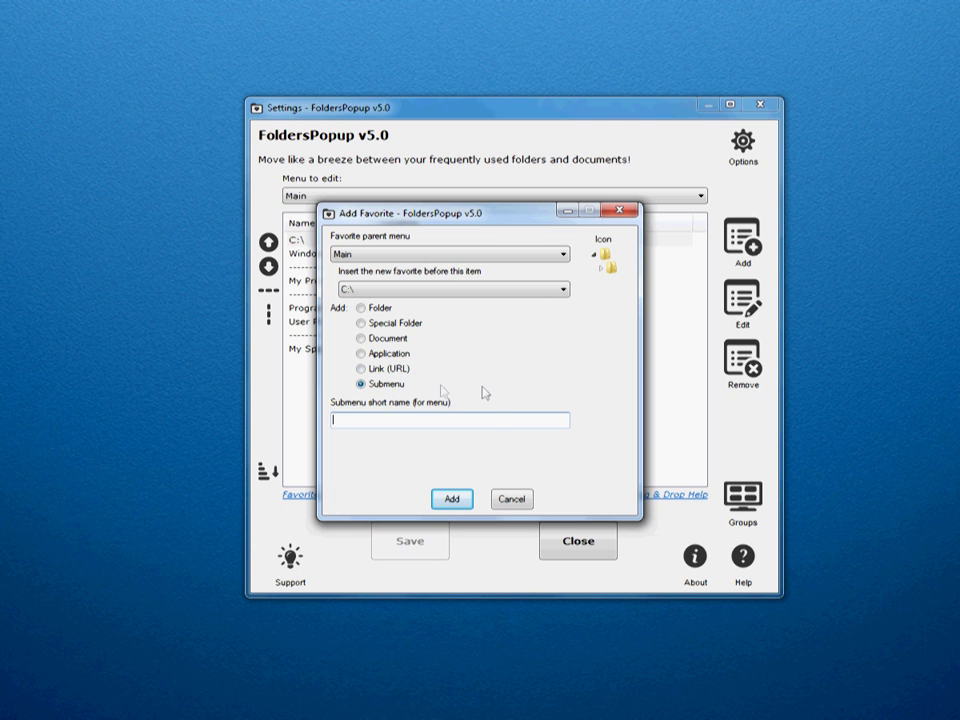
Cancel the new favorite, then bring up the Support freeware dialog with donation and review options
click(510, 499)
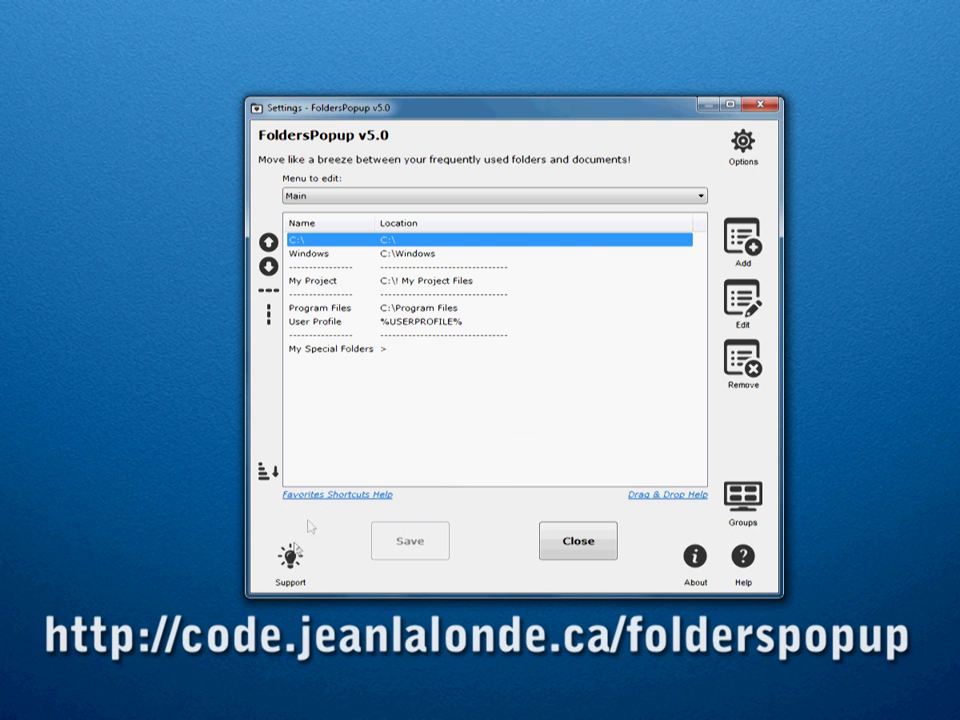
click(291, 558)
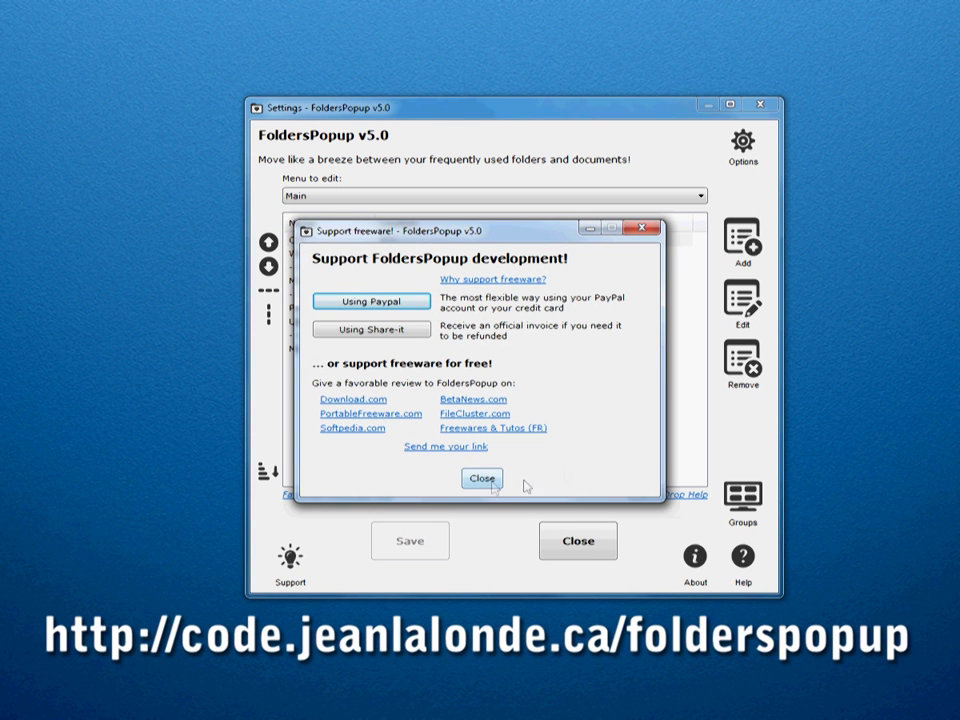